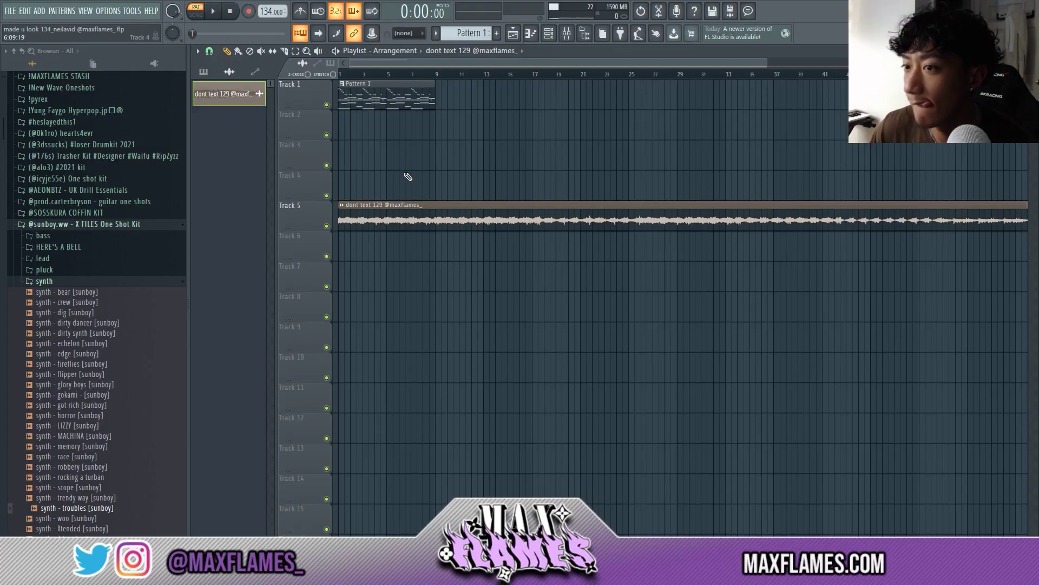
- Zoom the Playlist out to show Pattern 1 on Track 1 and the sample on Track 5
{"action": "scroll", "coordinate": [509, 163], "scroll_direction": "down", "scroll_amount": 2}
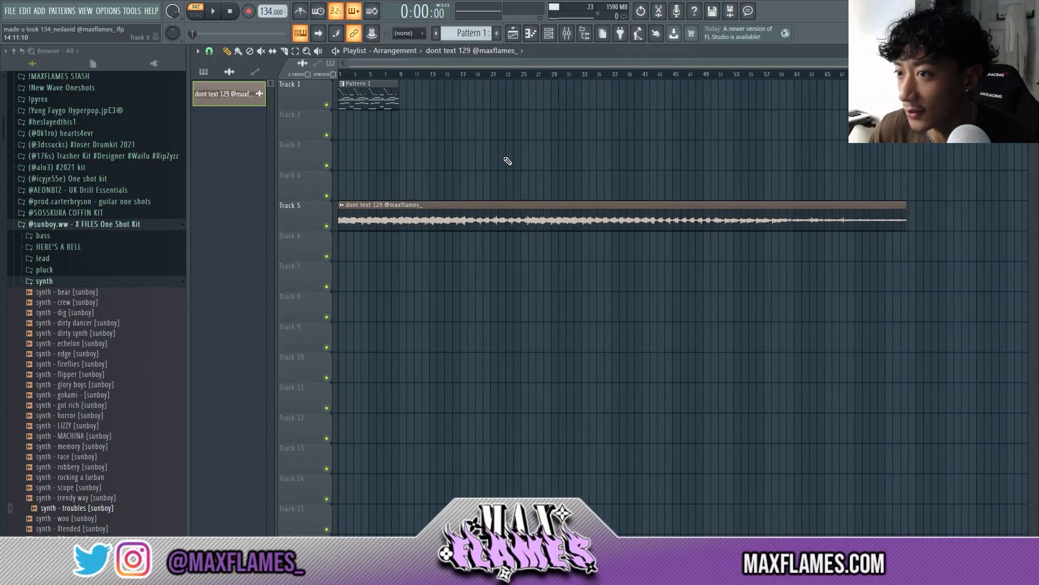
- Solo Track 5 so only the audio sample plays
{"action": "right_click", "coordinate": [326, 226]}
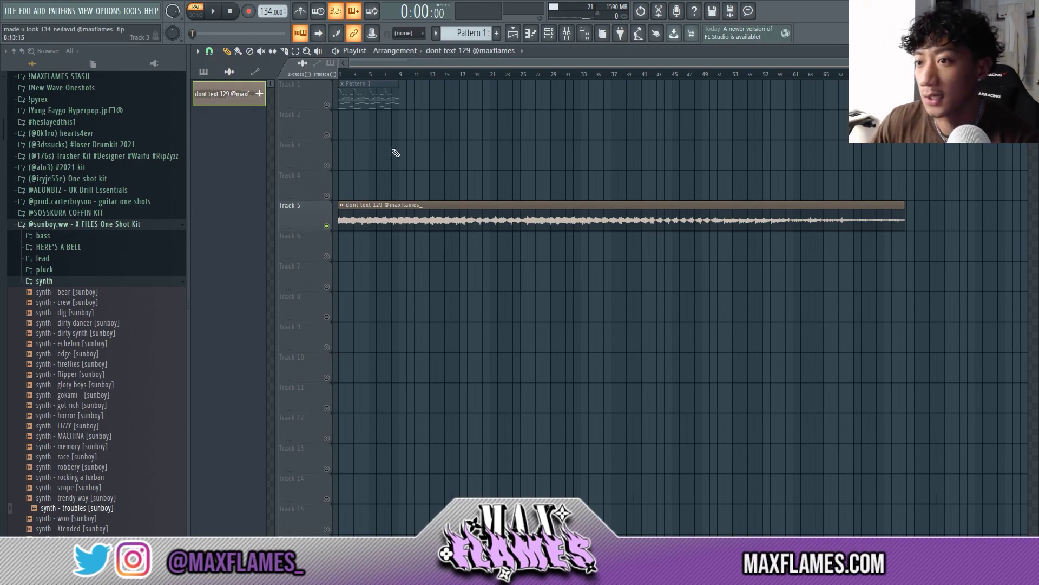
{"action": "scroll", "coordinate": [379, 163], "scroll_direction": "up", "scroll_amount": 8}
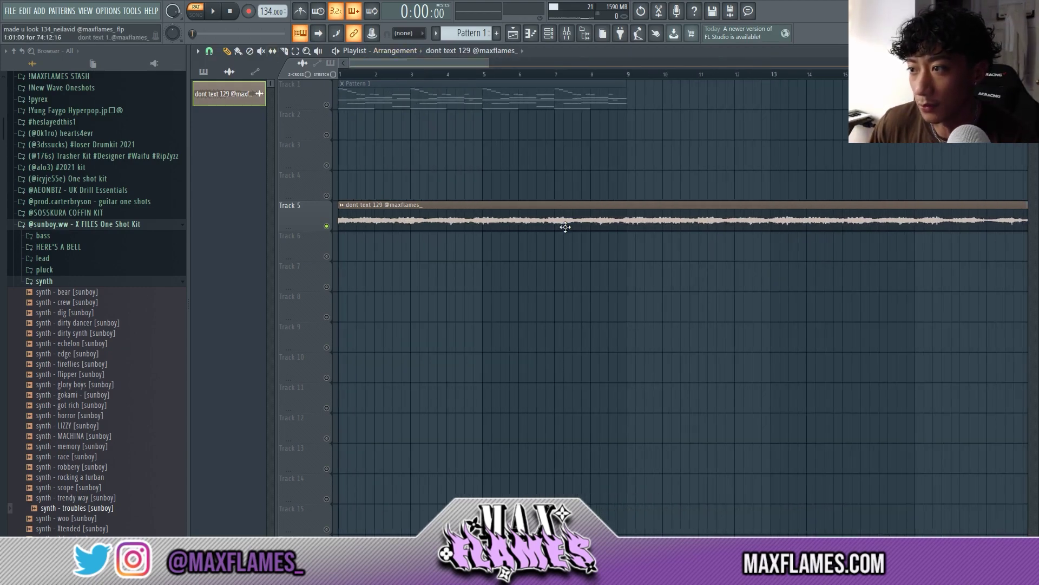
{"action": "scroll", "coordinate": [565, 226], "scroll_direction": "down", "scroll_amount": 3}
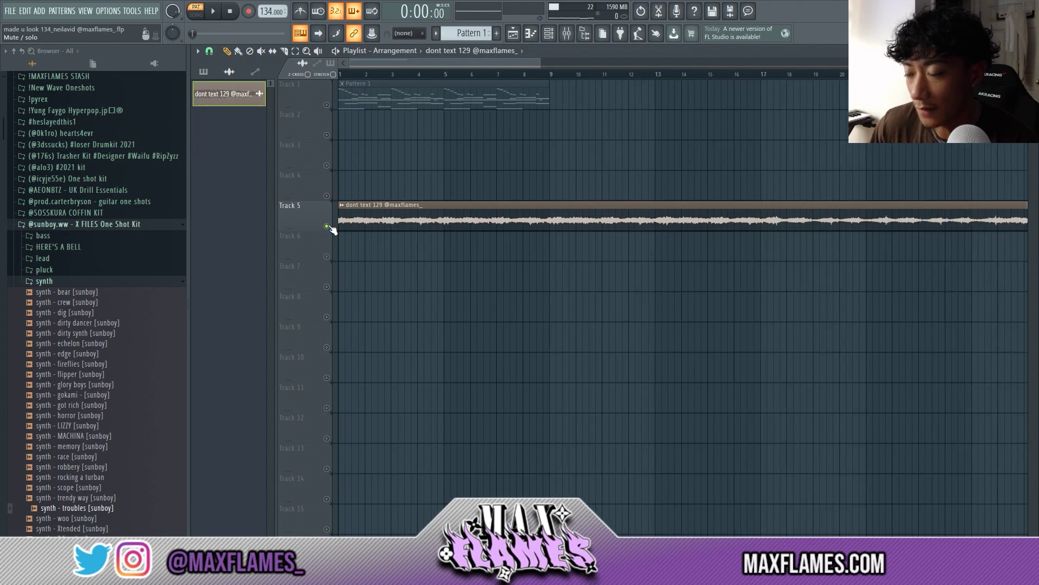
- Check the audio clip's settings, then bring the project tempo back to 134 BPM
{"action": "double_click", "coordinate": [377, 208]}
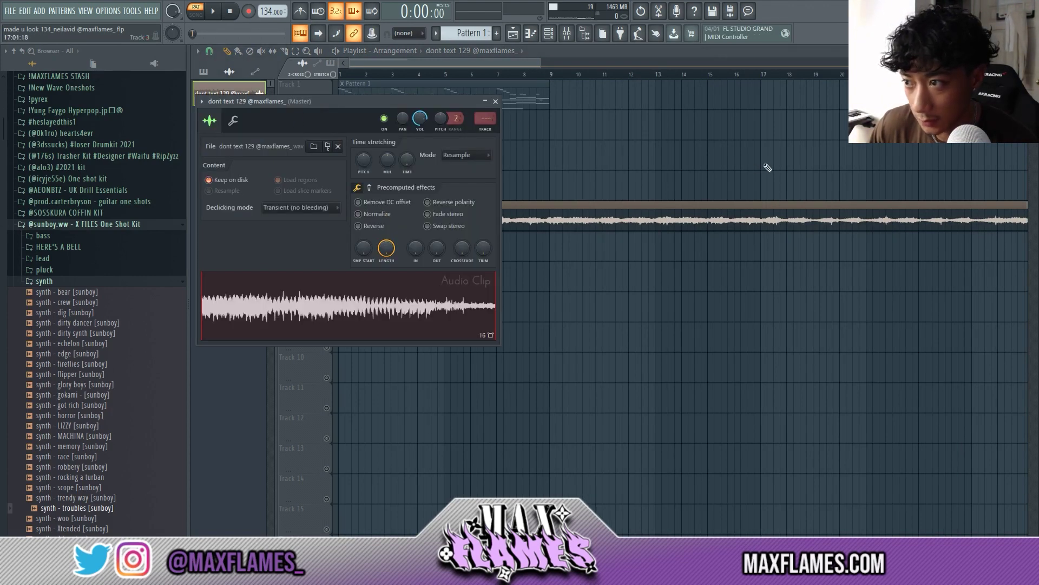
{"action": "key", "text": "Escape"}
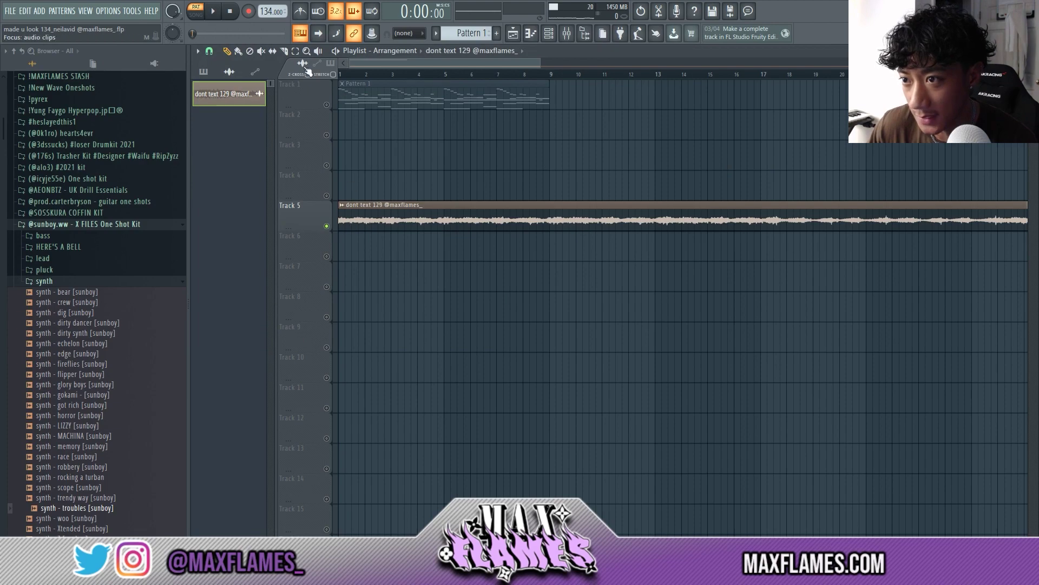
{"action": "scroll", "coordinate": [258, 4], "scroll_direction": "down", "scroll_amount": 5}
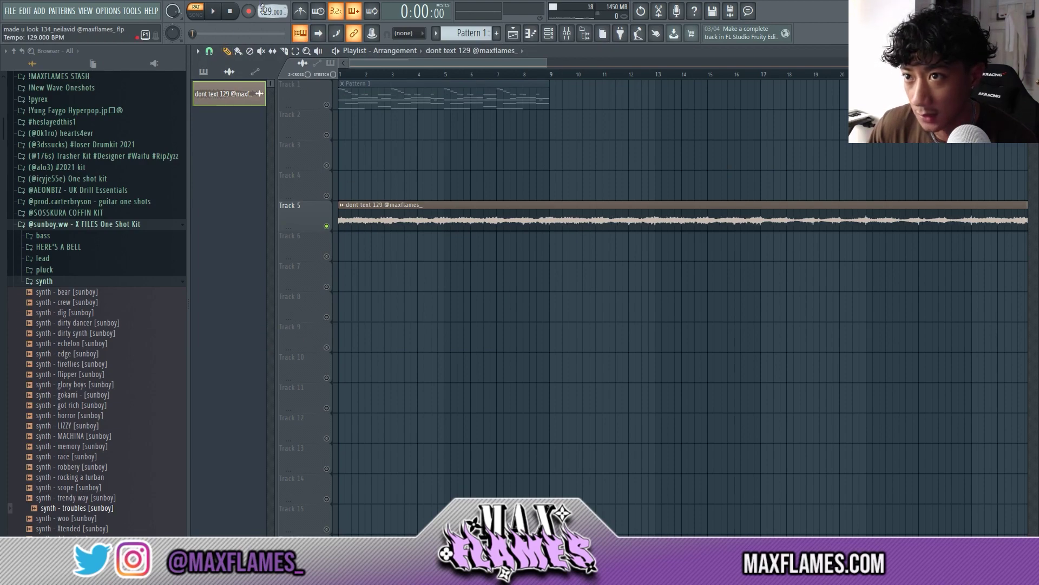
{"action": "scroll", "coordinate": [555, 186], "scroll_direction": "down", "scroll_amount": 3}
{"action": "scroll", "coordinate": [381, 183], "scroll_direction": "up", "scroll_amount": 4}
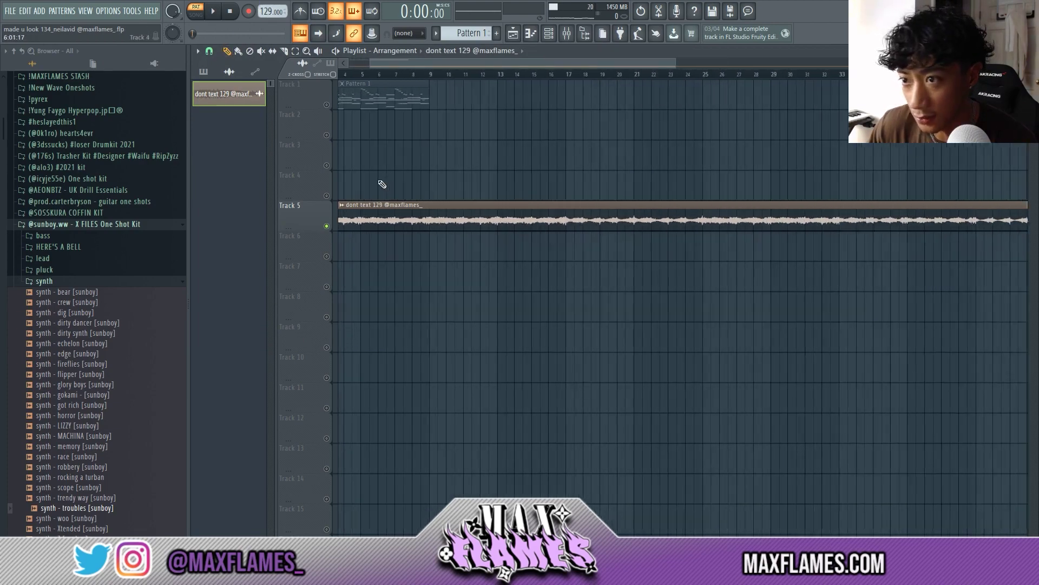
{"action": "left_click_drag", "start_coordinate": [383, 64], "coordinate": [319, 47]}
{"action": "scroll", "coordinate": [263, 4], "scroll_direction": "up", "scroll_amount": 5}
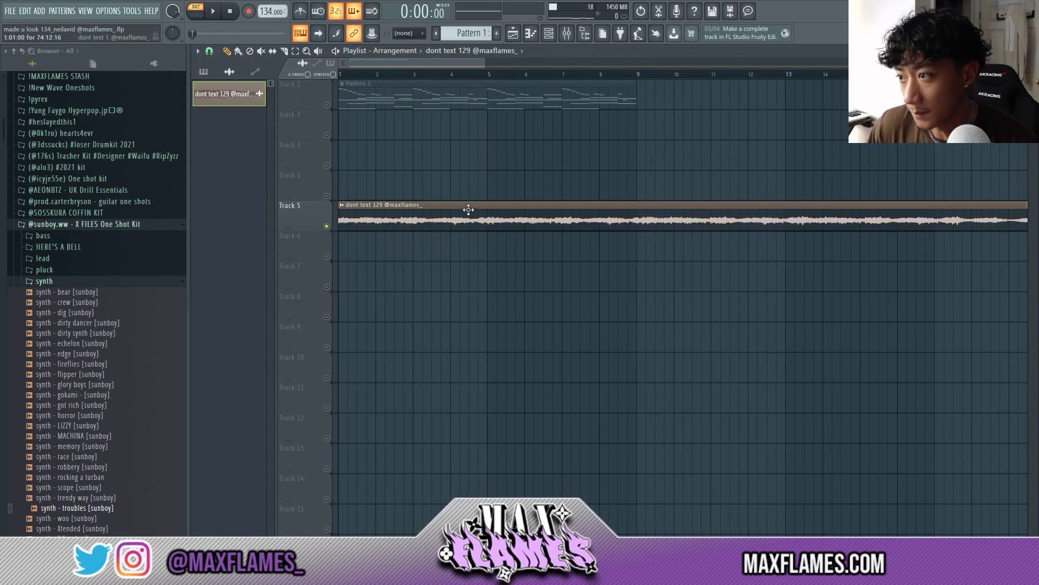
{"action": "scroll", "coordinate": [468, 209], "scroll_direction": "down", "scroll_amount": 4}
- Play the whole arrangement from bar 1 in Song mode, then stop
{"action": "key", "text": "l"}
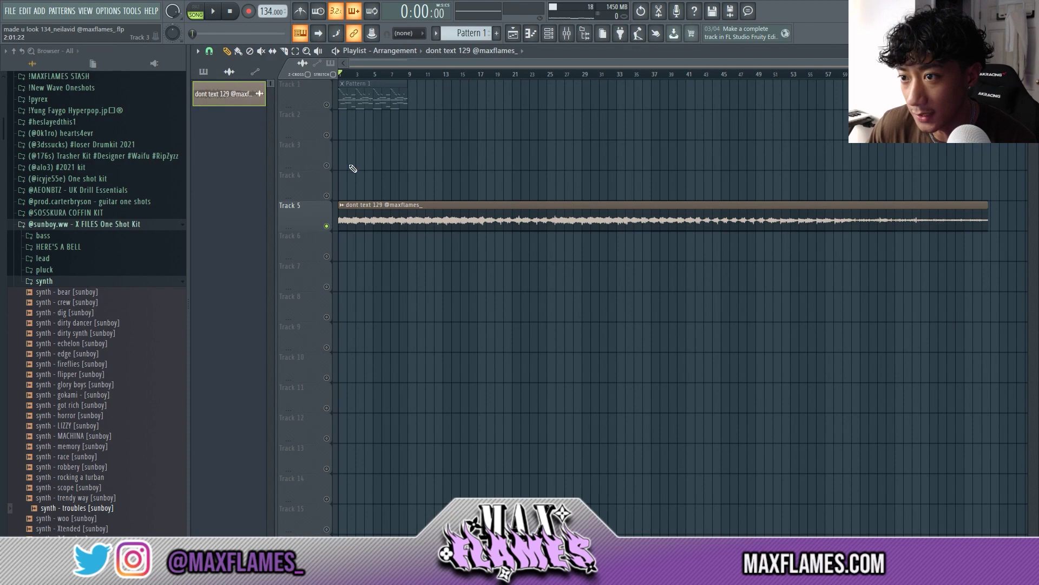
{"action": "key", "text": "space"}
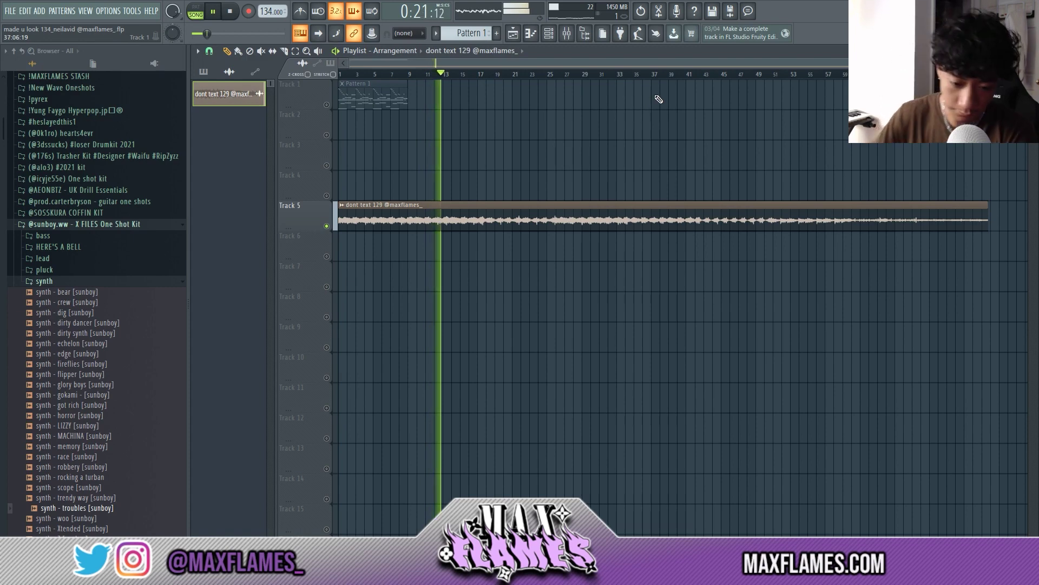
{"action": "key", "text": "space"}
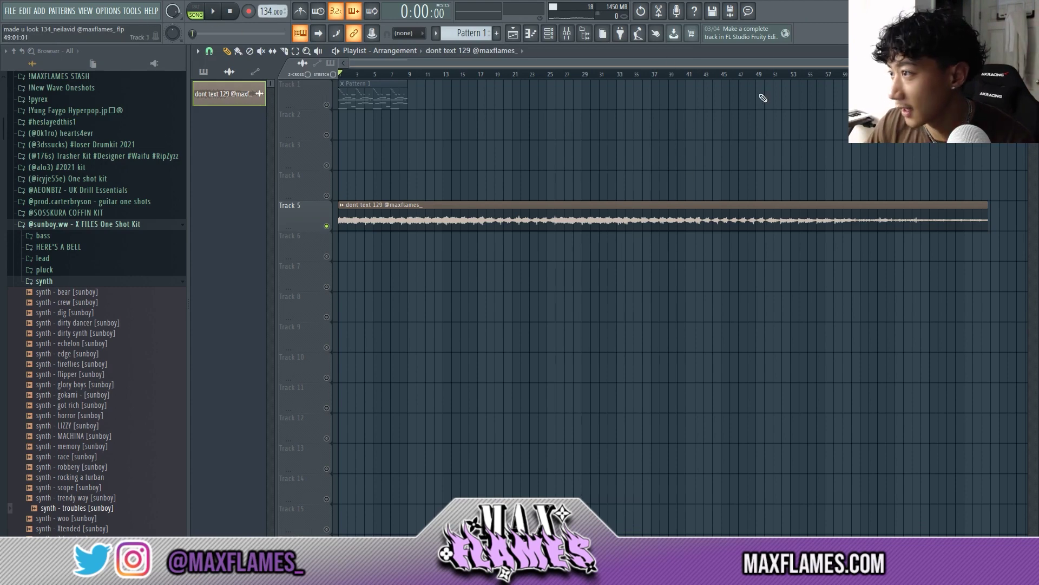
- Audition the sample by jumping from bar 40 through bars 47, 49, 55 toward the song's end, then stop
{"action": "left_click", "coordinate": [738, 74]}
{"action": "left_click", "coordinate": [679, 74]}
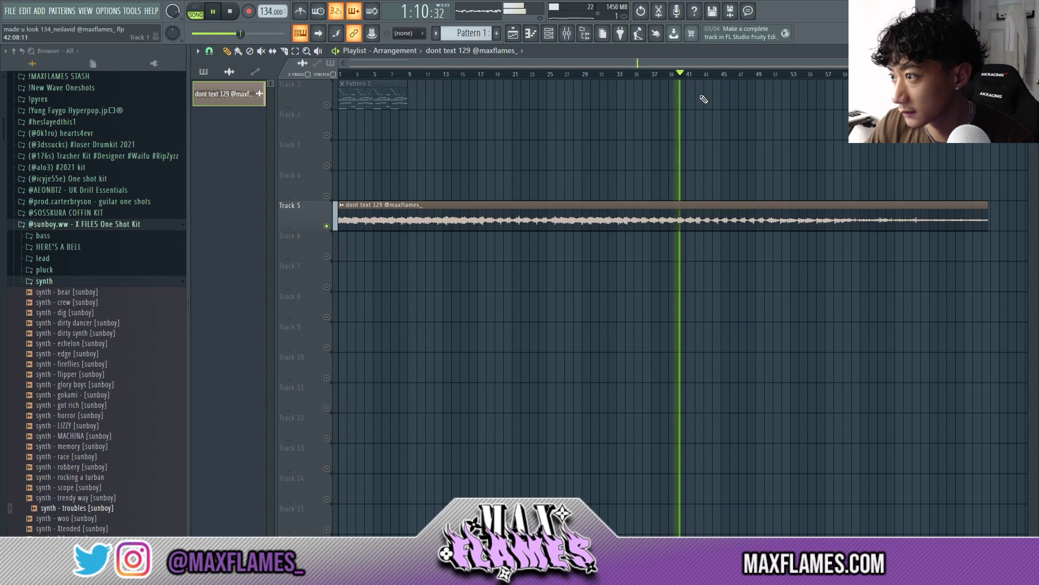
{"action": "left_click", "coordinate": [752, 76]}
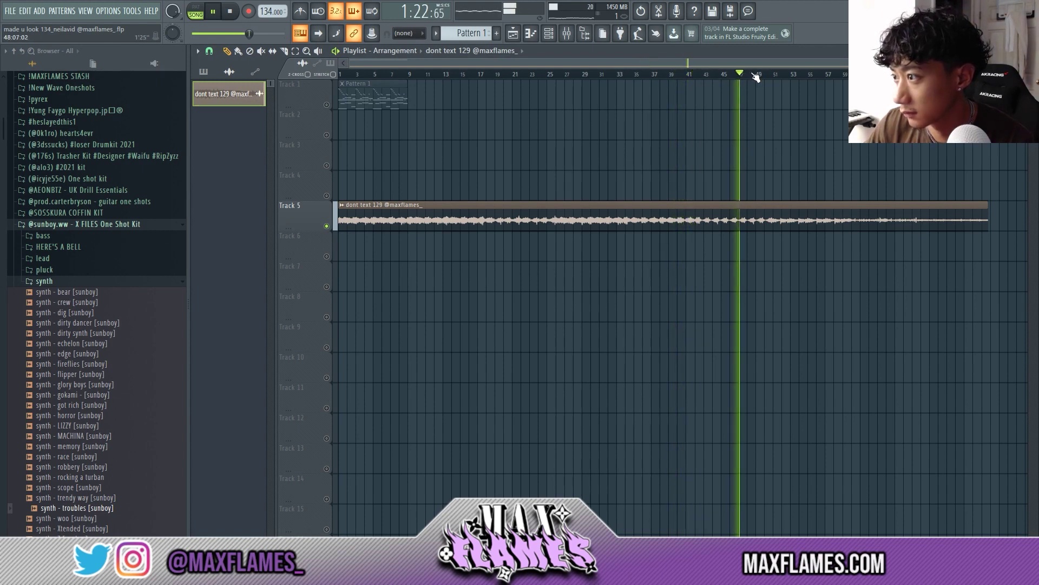
{"action": "left_click", "coordinate": [761, 75]}
{"action": "left_click", "coordinate": [812, 75]}
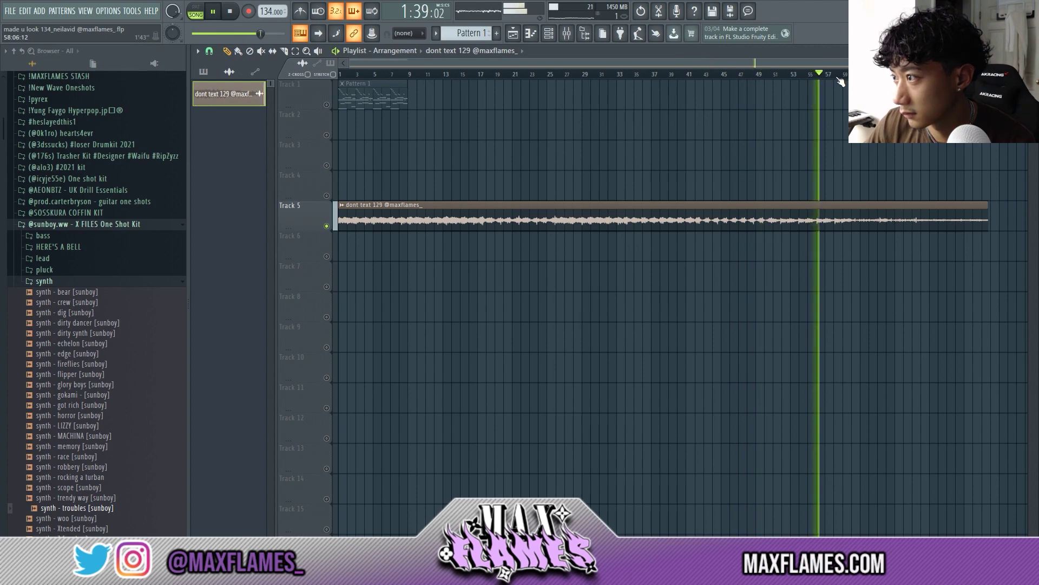
{"action": "left_click", "coordinate": [884, 75]}
{"action": "left_click", "coordinate": [902, 75]}
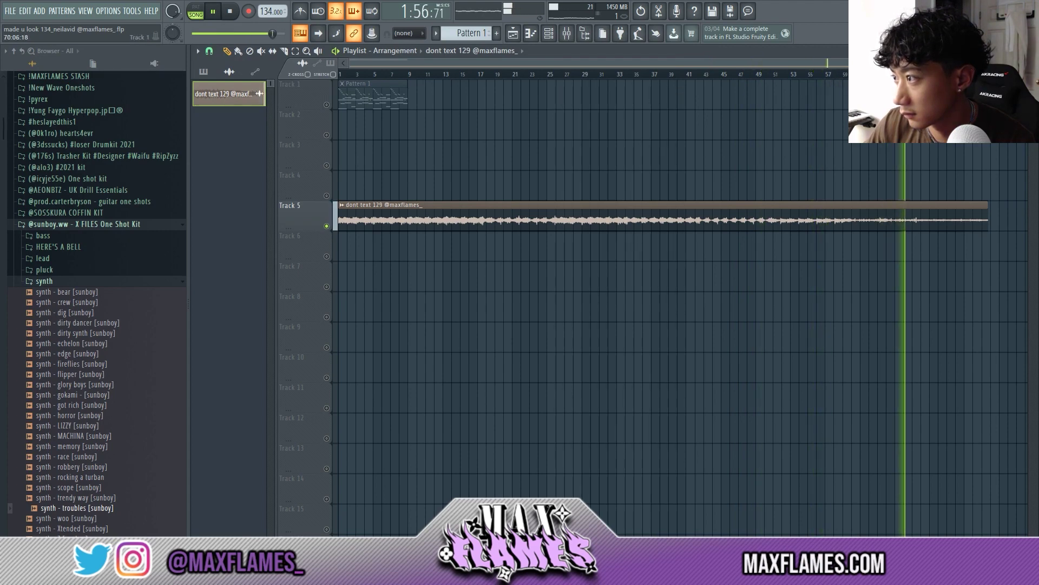
{"action": "left_click", "coordinate": [933, 75]}
{"action": "left_click", "coordinate": [960, 76]}
{"action": "left_click", "coordinate": [973, 75]}
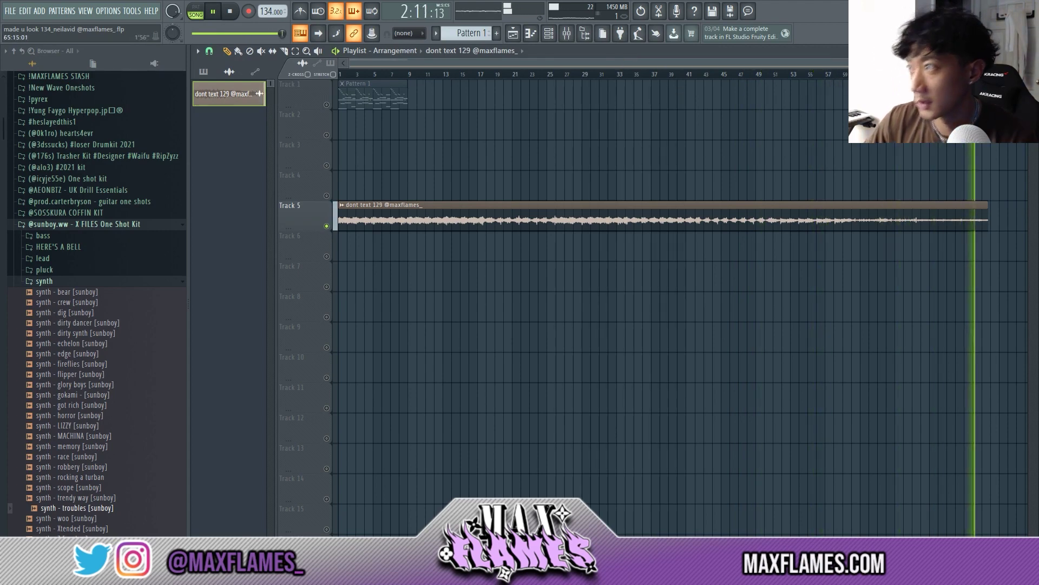
{"action": "key", "text": "space"}
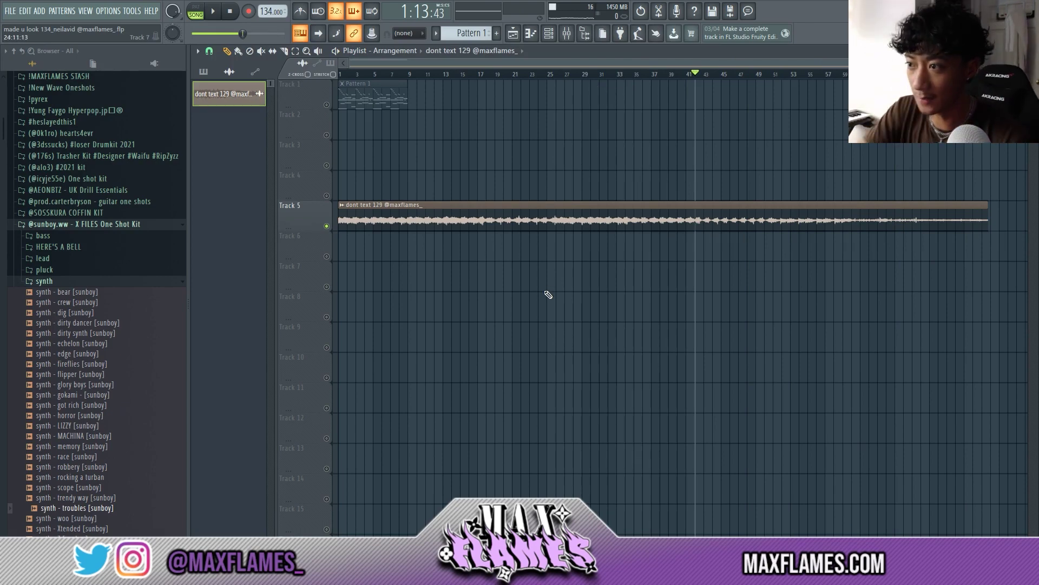
- Set the song position to bar 41 and select the range from bar 41 to 42
{"action": "scroll", "coordinate": [721, 172], "scroll_direction": "up", "scroll_amount": 4}
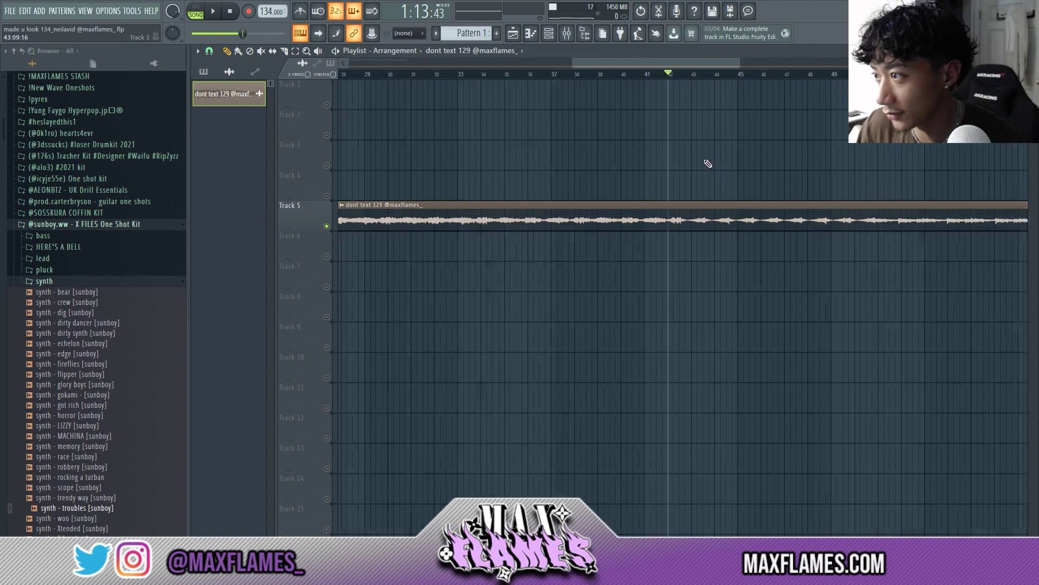
{"action": "left_click", "coordinate": [616, 79]}
{"action": "left_click_drag", "start_coordinate": [619, 80], "coordinate": [652, 80]}
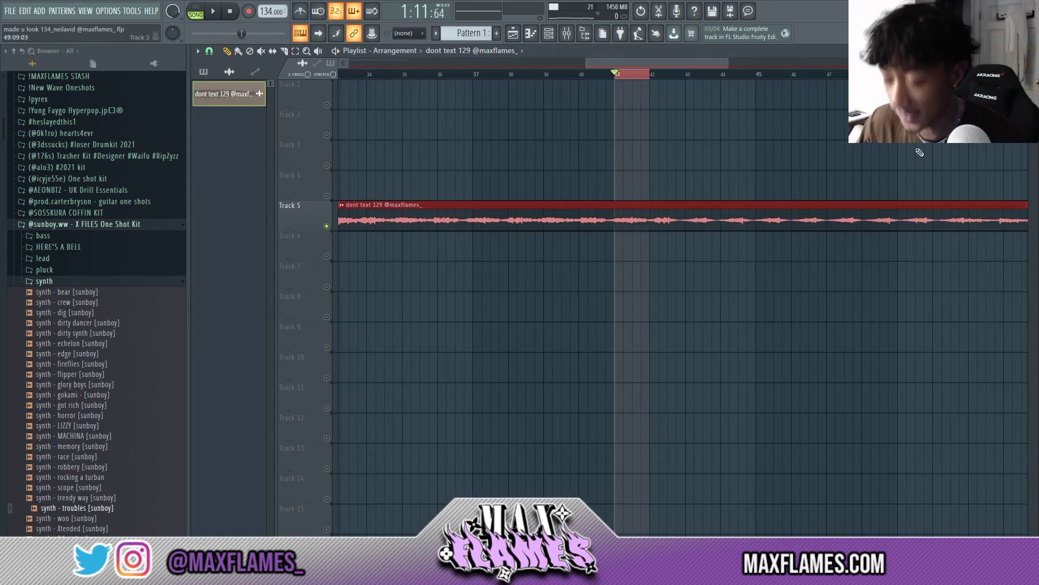
{"action": "scroll", "coordinate": [794, 122], "scroll_direction": "down", "scroll_amount": 5}
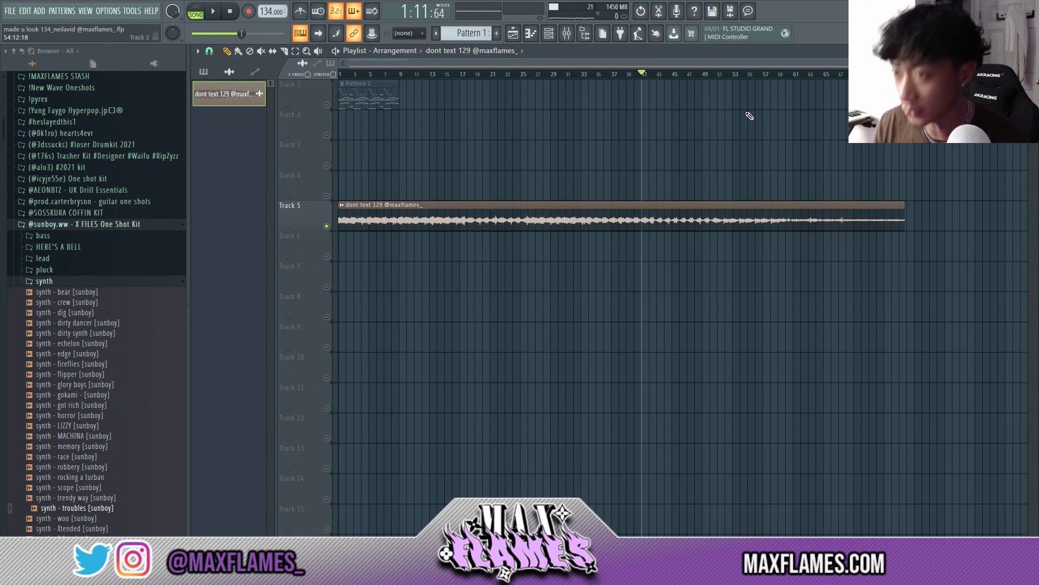
- Delete the audio sample clip on Track 5, return to the song start, and zoom in
{"action": "right_click", "coordinate": [533, 221]}
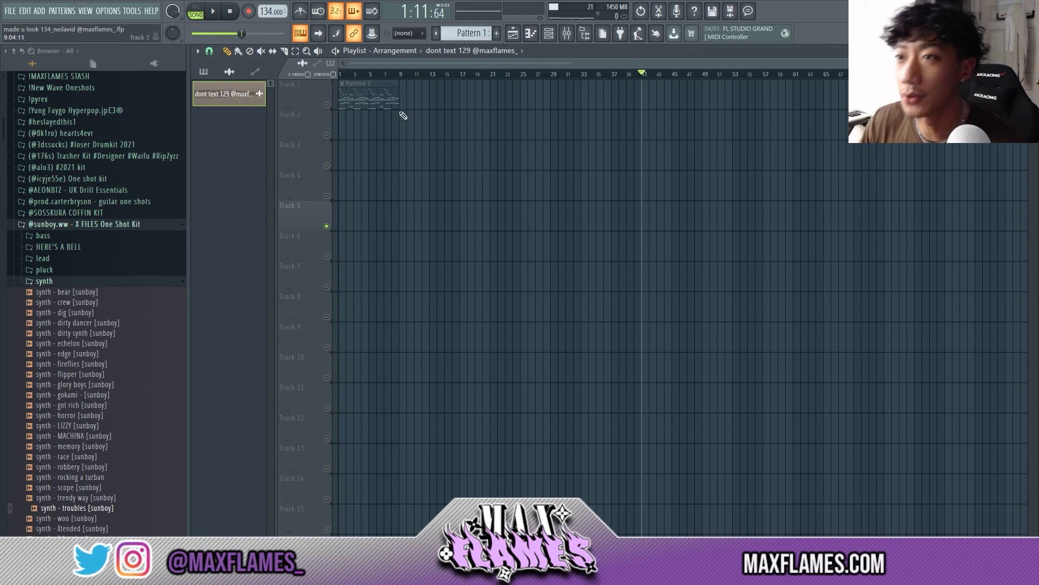
{"action": "key", "text": "space"}
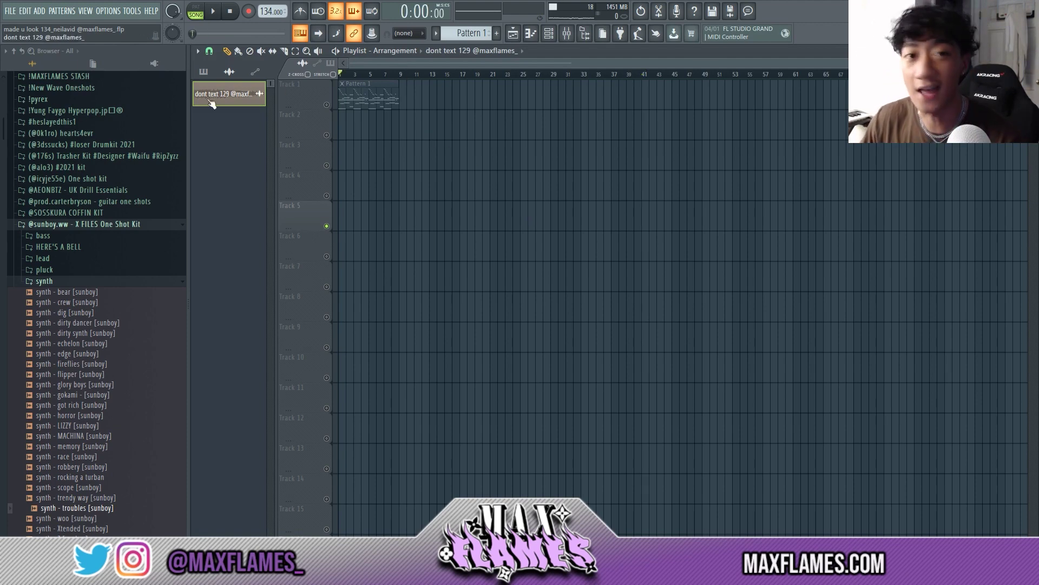
{"action": "scroll", "coordinate": [372, 206], "scroll_direction": "up", "scroll_amount": 5}
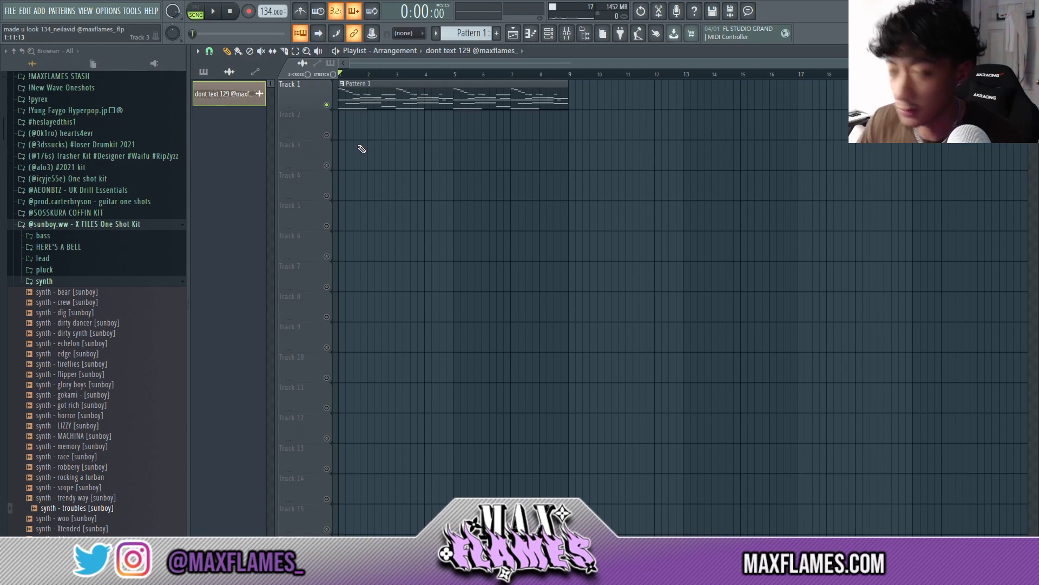
{"action": "scroll", "coordinate": [433, 179], "scroll_direction": "up", "scroll_amount": 2}
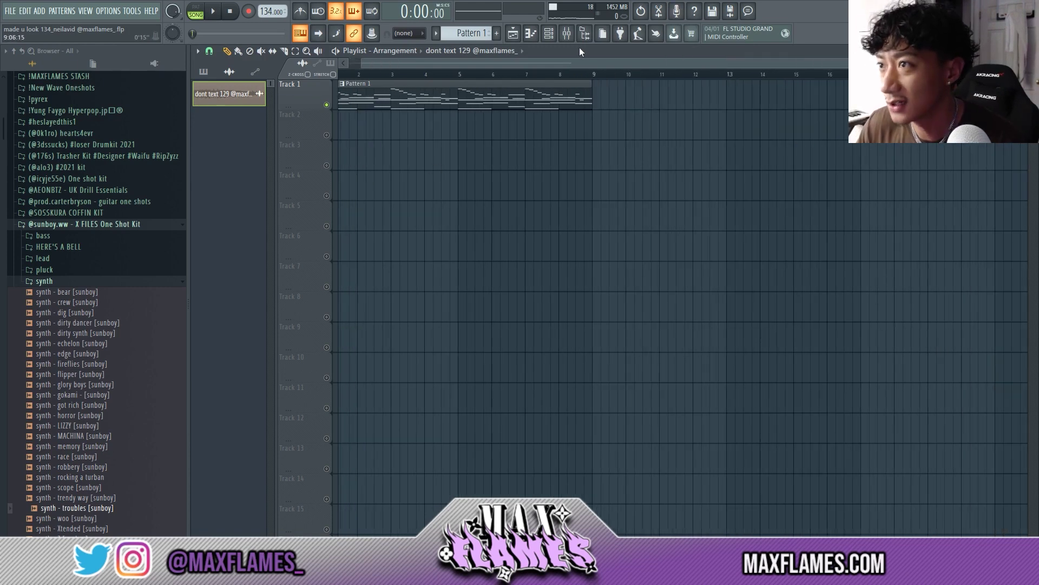
- Show all channels in the channel rack and delete the audio sample channel
{"action": "left_click", "coordinate": [567, 33]}
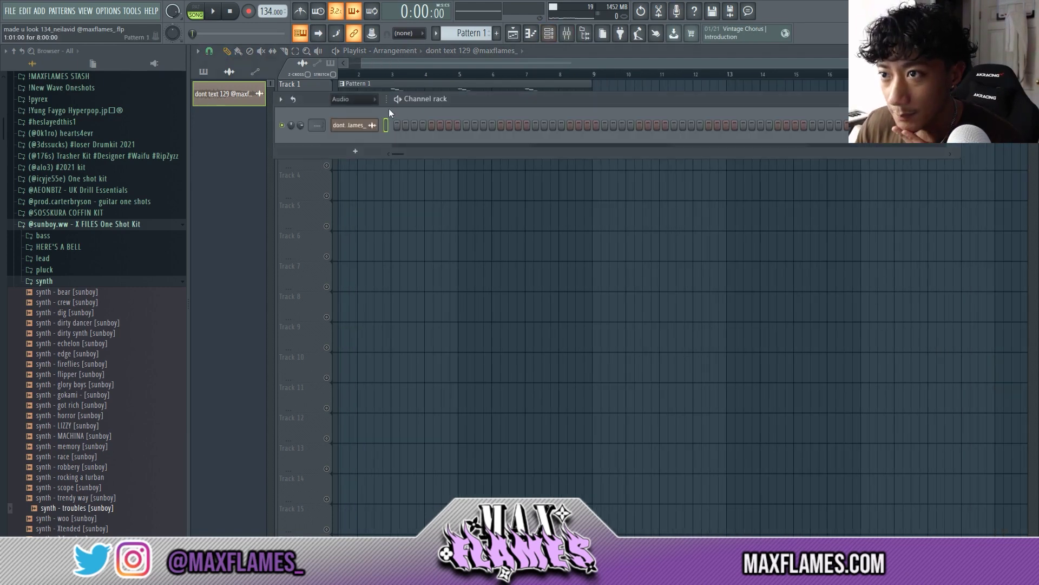
{"action": "left_click", "coordinate": [374, 99]}
{"action": "left_click", "coordinate": [350, 111]}
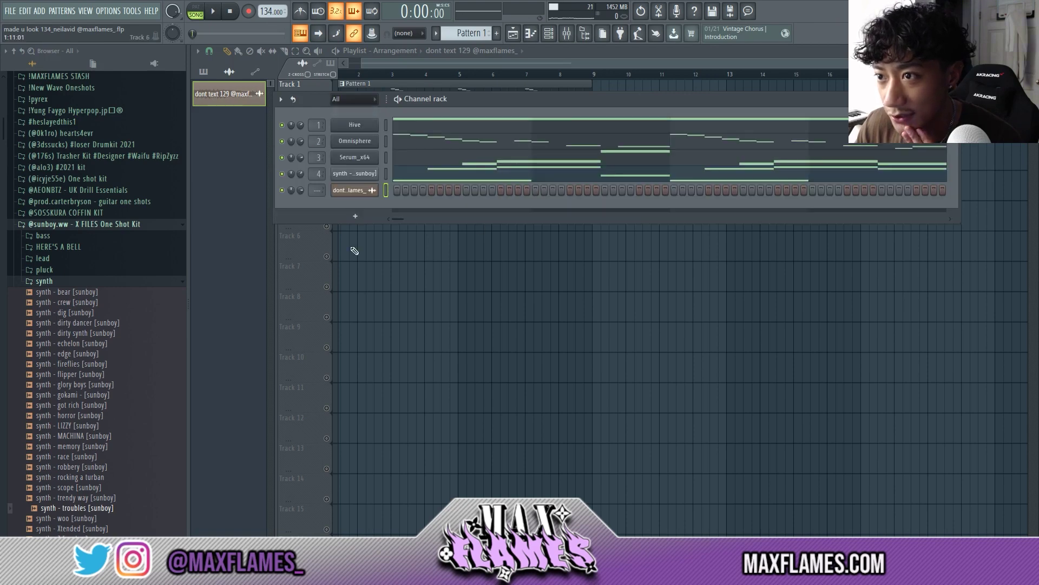
{"action": "right_click", "coordinate": [353, 190]}
{"action": "left_click", "coordinate": [408, 304]}
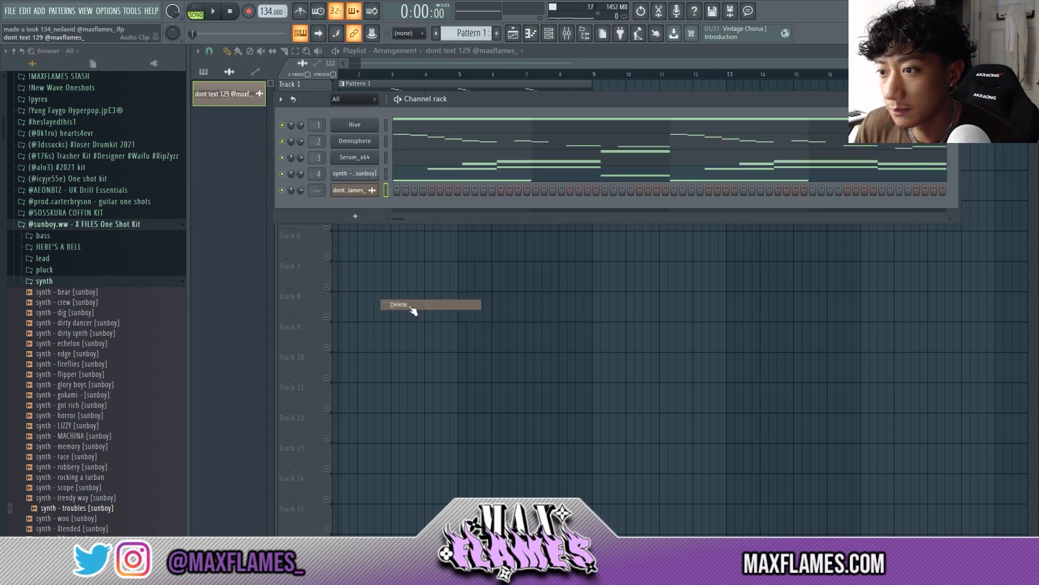
{"action": "key", "text": "F6"}
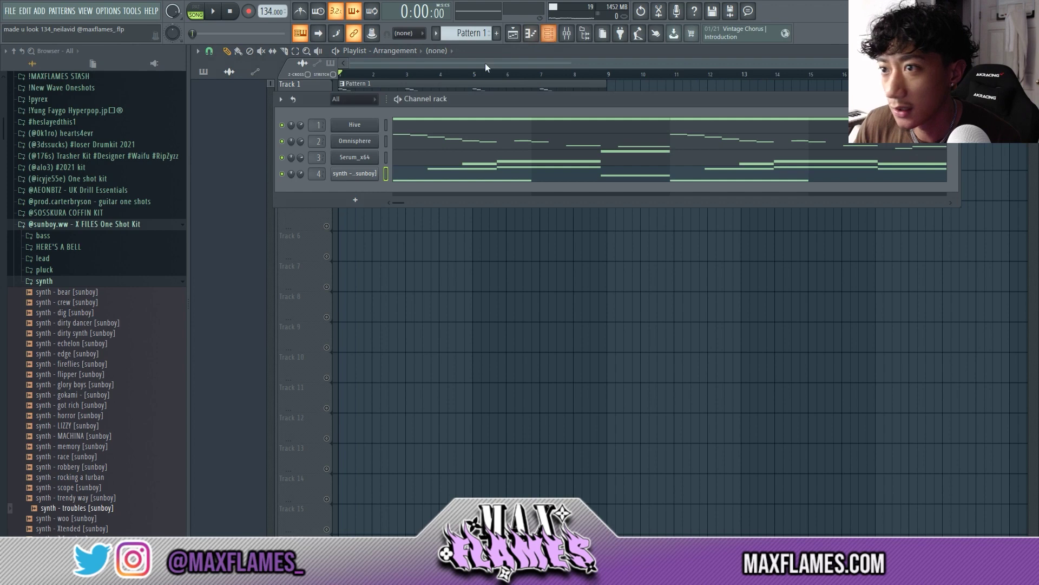
- Inspect the Hive, Serum_x64 and Insert 9 mixer tracks, then return to the Playlist
{"action": "left_click", "coordinate": [567, 33]}
{"action": "left_click", "coordinate": [278, 248]}
{"action": "left_click", "coordinate": [319, 239]}
{"action": "left_click", "coordinate": [460, 232]}
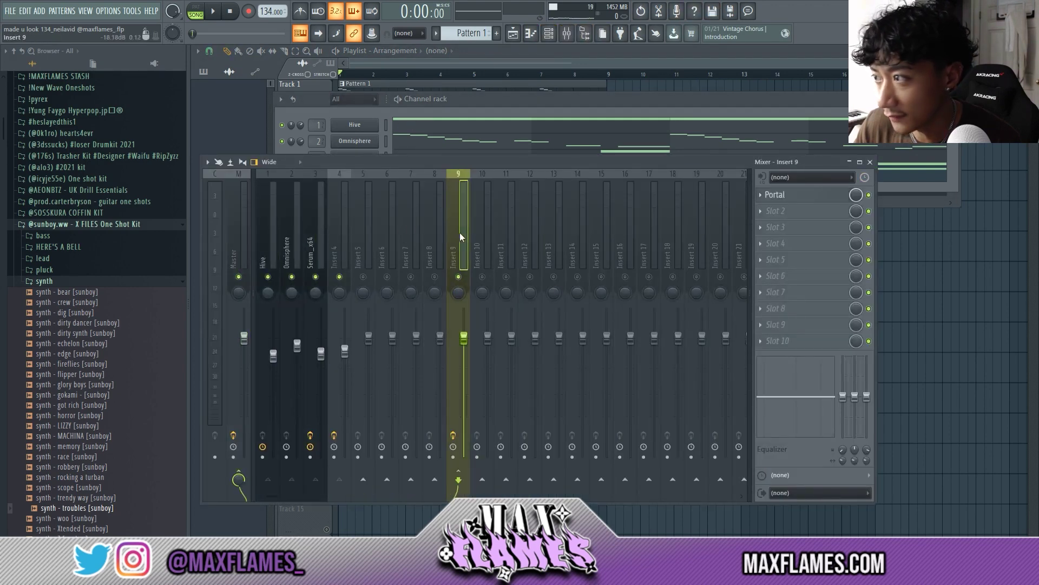
{"action": "left_click", "coordinate": [322, 243]}
{"action": "left_click", "coordinate": [342, 71]}
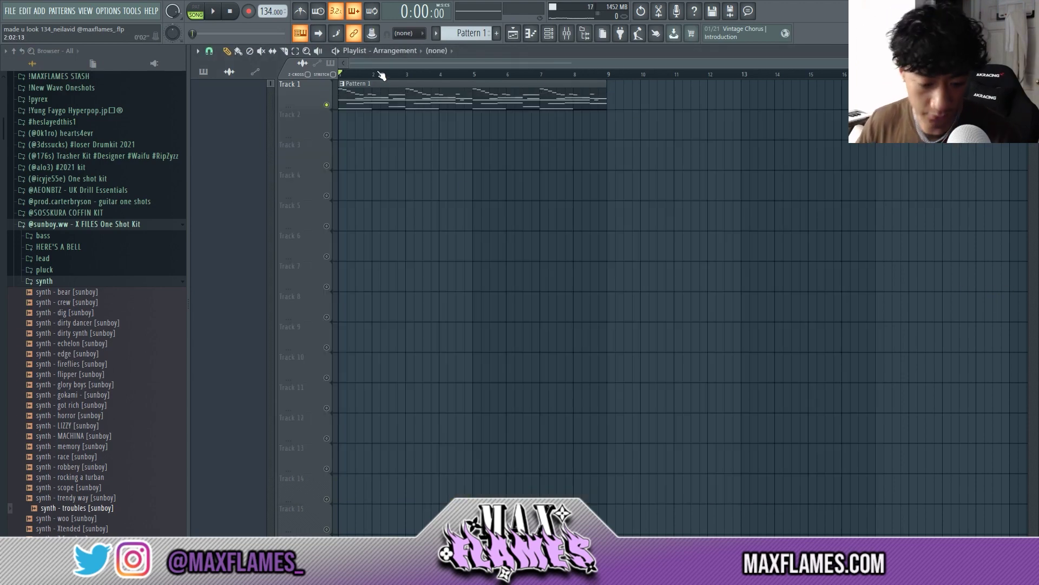
- Play the song through, then inspect the Omnisphere, Hive and Insert 4 (CamelSpace) mixer tracks
{"action": "key", "text": "space"}
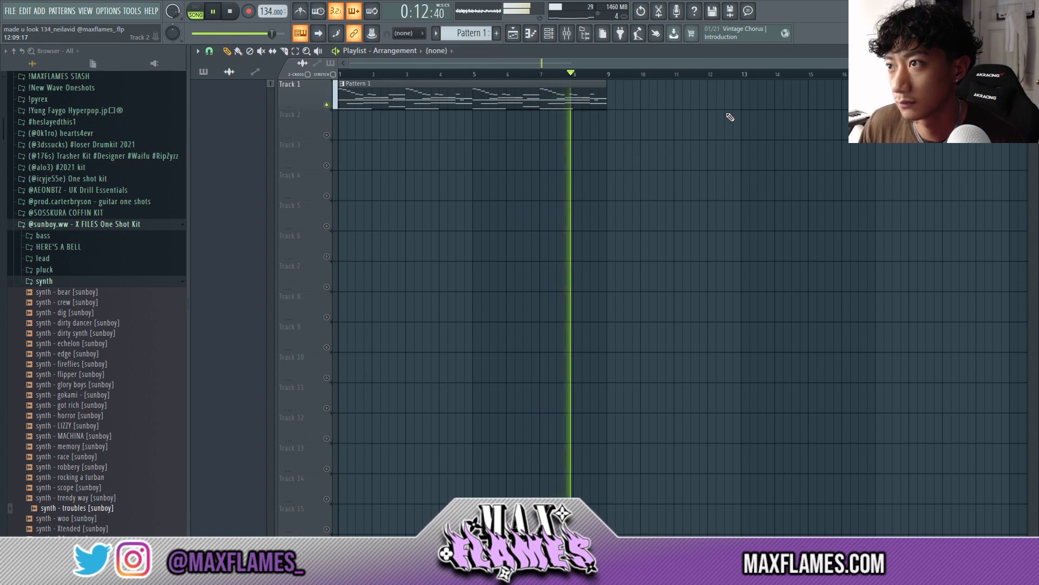
{"action": "key", "text": "space"}
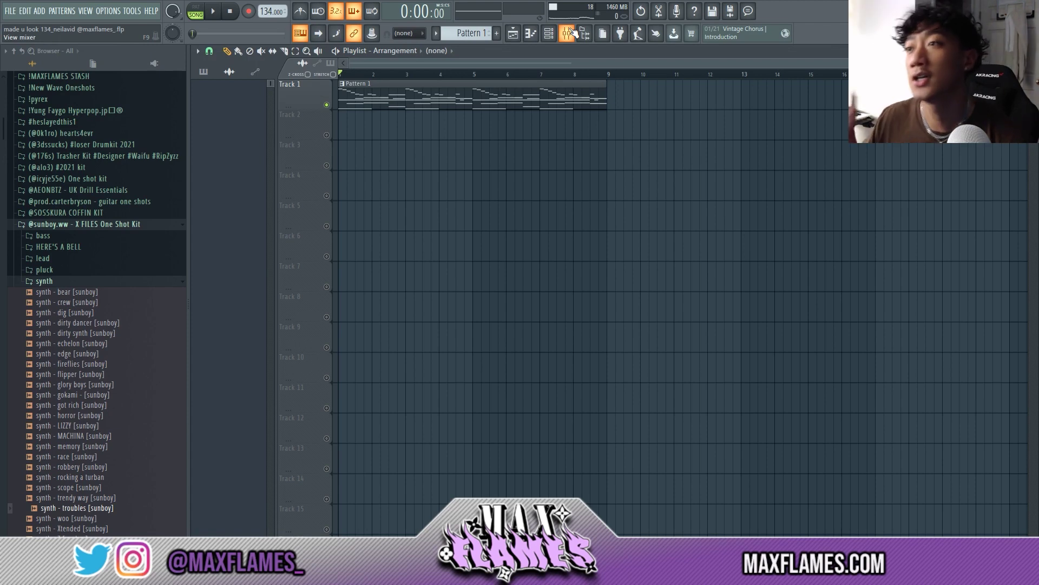
{"action": "left_click", "coordinate": [551, 33]}
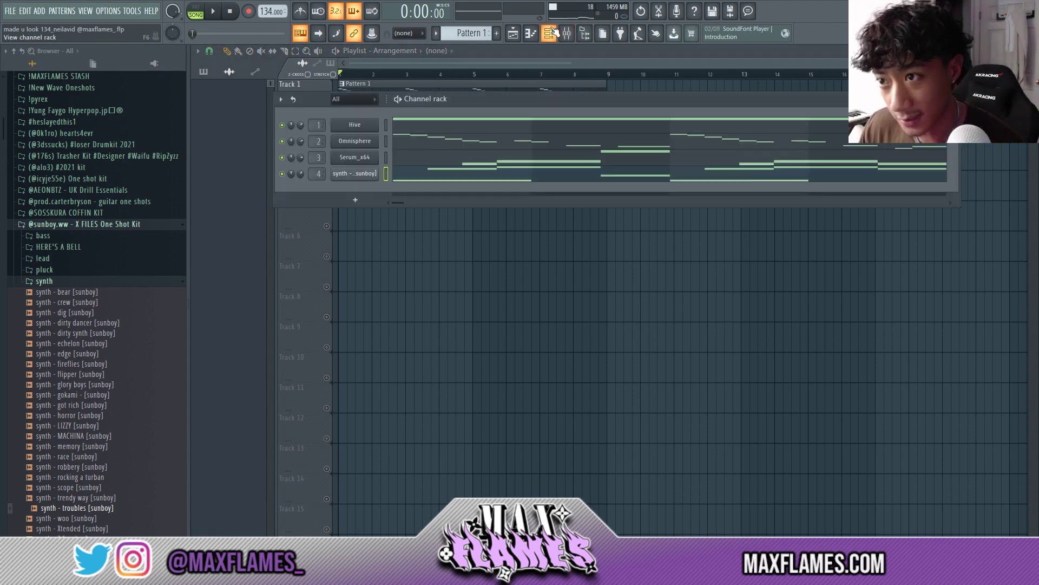
{"action": "left_click", "coordinate": [567, 33]}
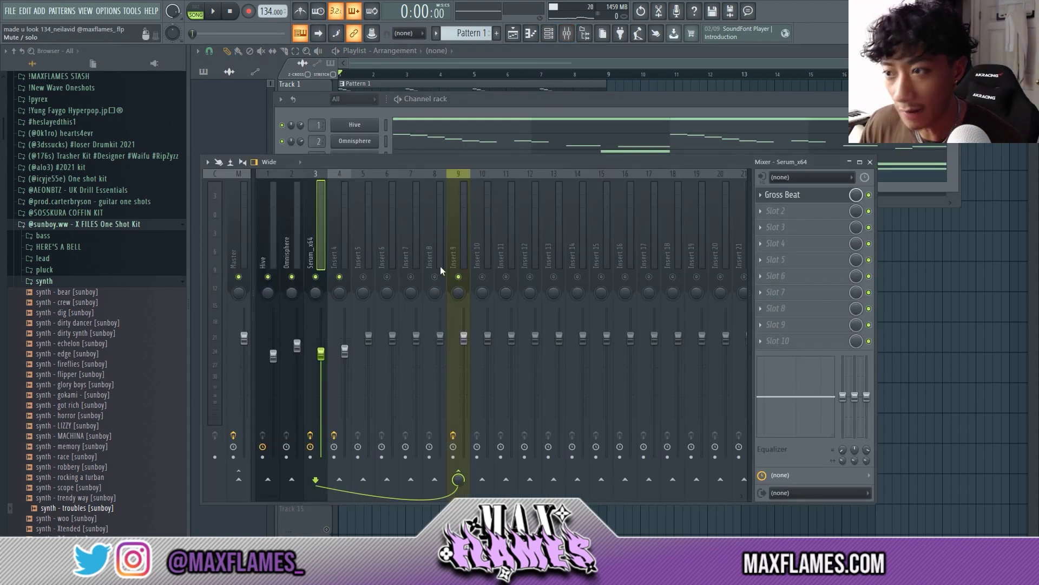
{"action": "left_click", "coordinate": [282, 231]}
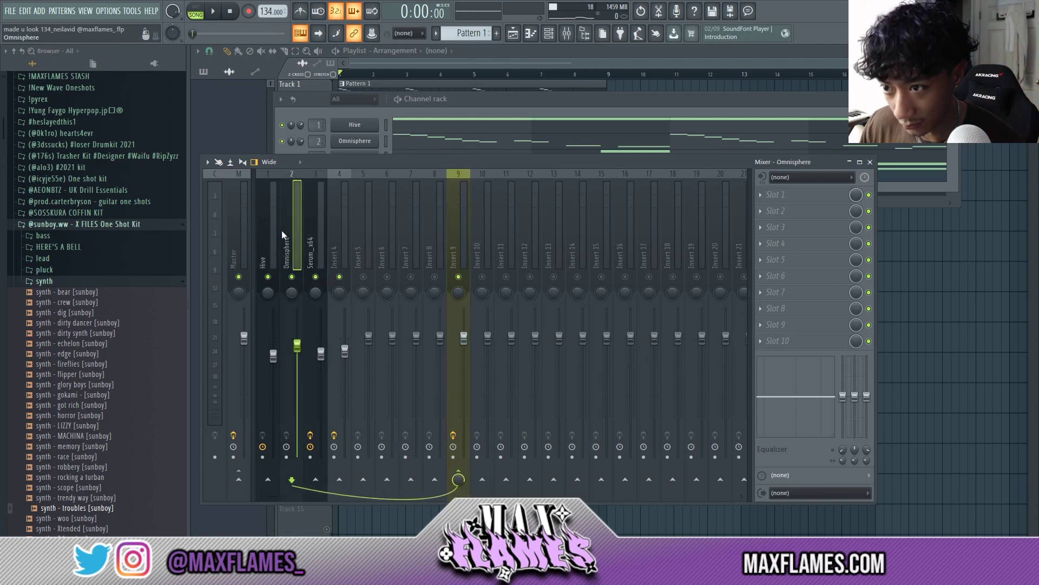
{"action": "left_click", "coordinate": [277, 230]}
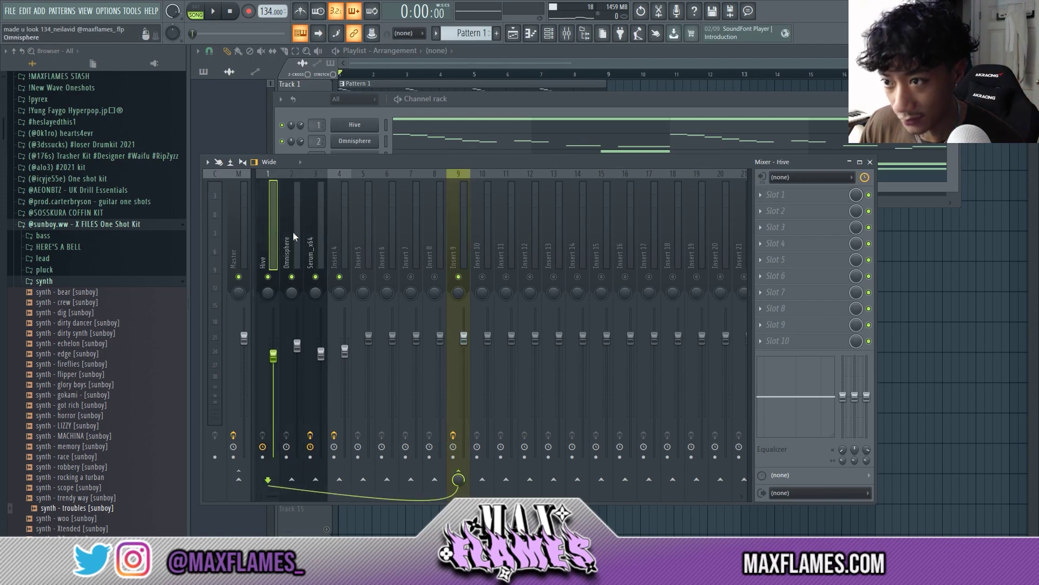
{"action": "left_click", "coordinate": [335, 231]}
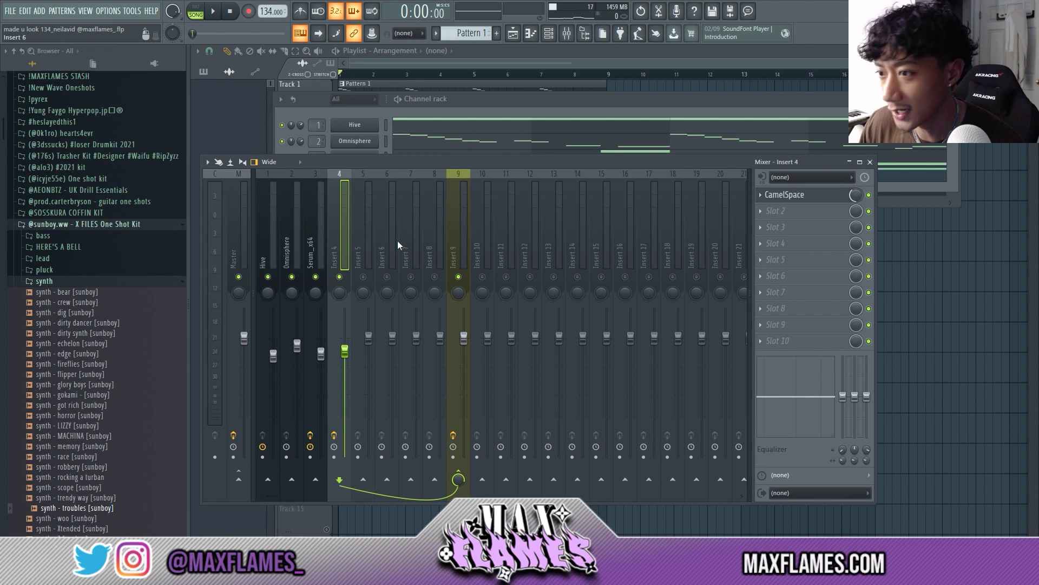
{"action": "key", "text": "F12"}
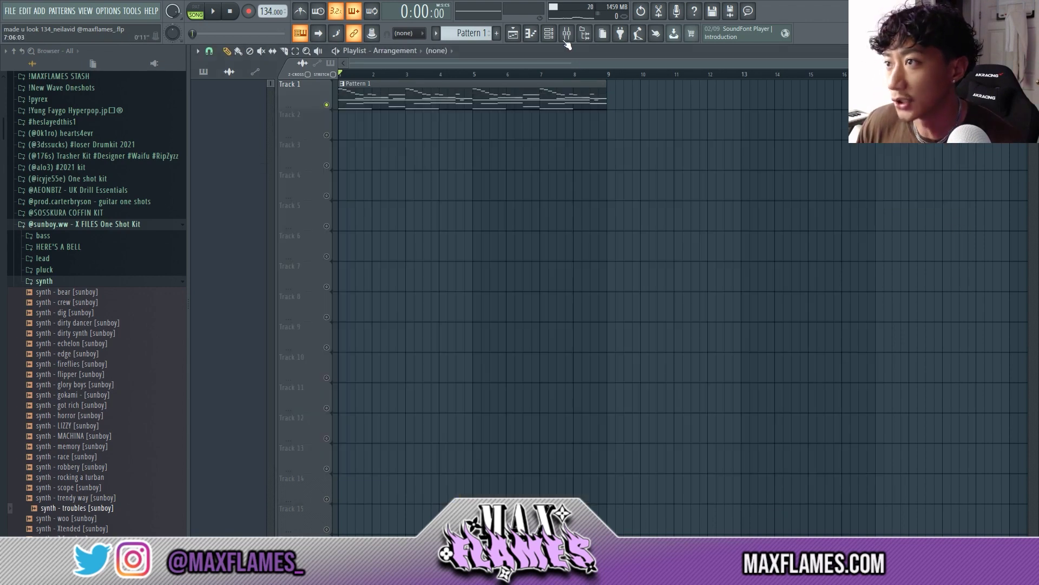
- View the Hive melody notes from the channel rack
{"action": "left_click", "coordinate": [548, 33]}
{"action": "left_click", "coordinate": [518, 118]}
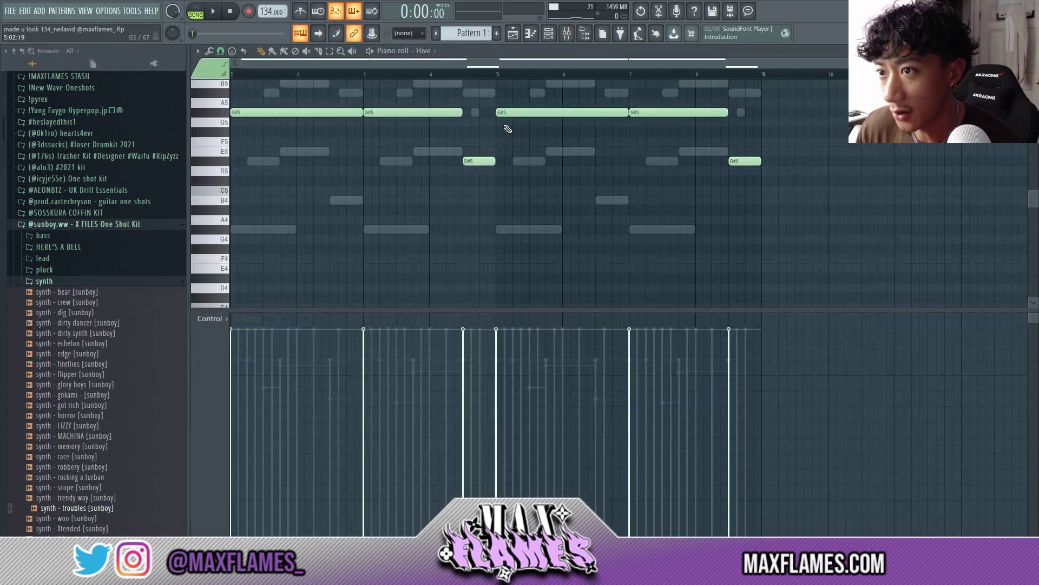
{"action": "scroll", "coordinate": [550, 227], "scroll_direction": "up", "scroll_amount": 4}
{"action": "left_click", "coordinate": [548, 33]}
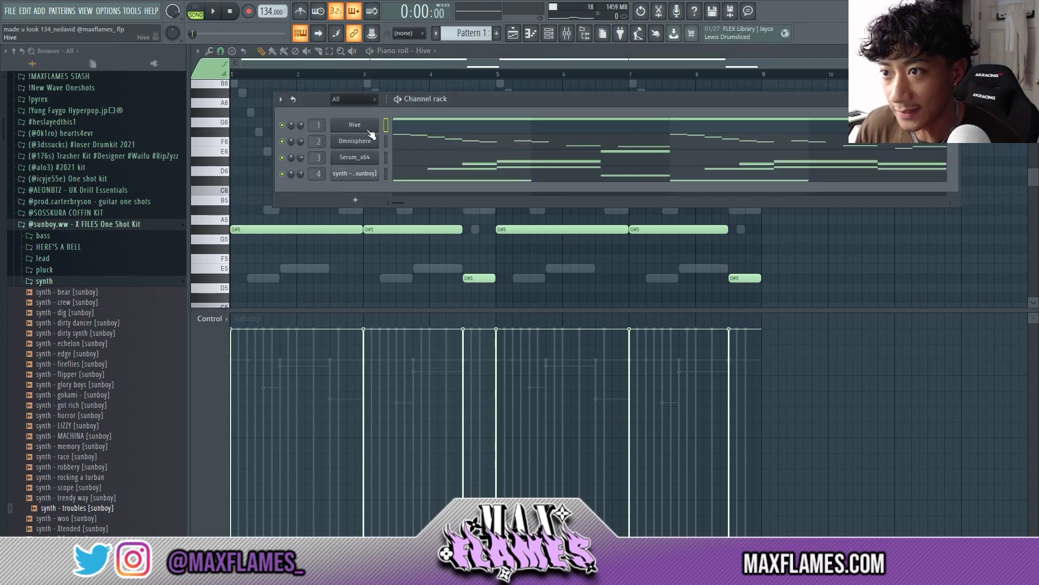
- Arm Insert 4, Serum_x64, Omnisphere and Hive for recording, then return to the Playlist
{"action": "key", "text": "F9"}
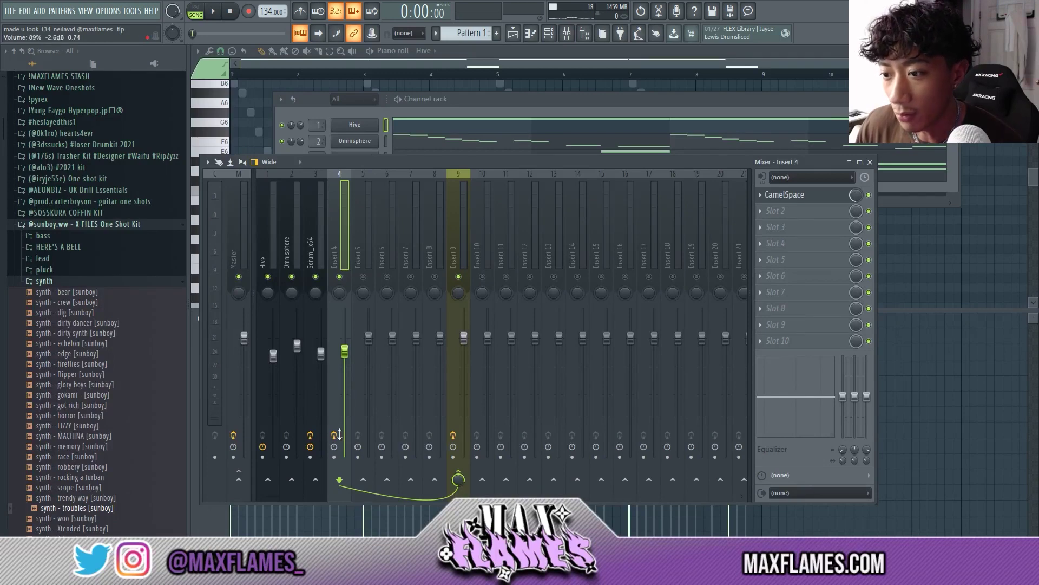
{"action": "left_click", "coordinate": [334, 456]}
{"action": "left_click", "coordinate": [311, 457]}
{"action": "left_click", "coordinate": [286, 456]}
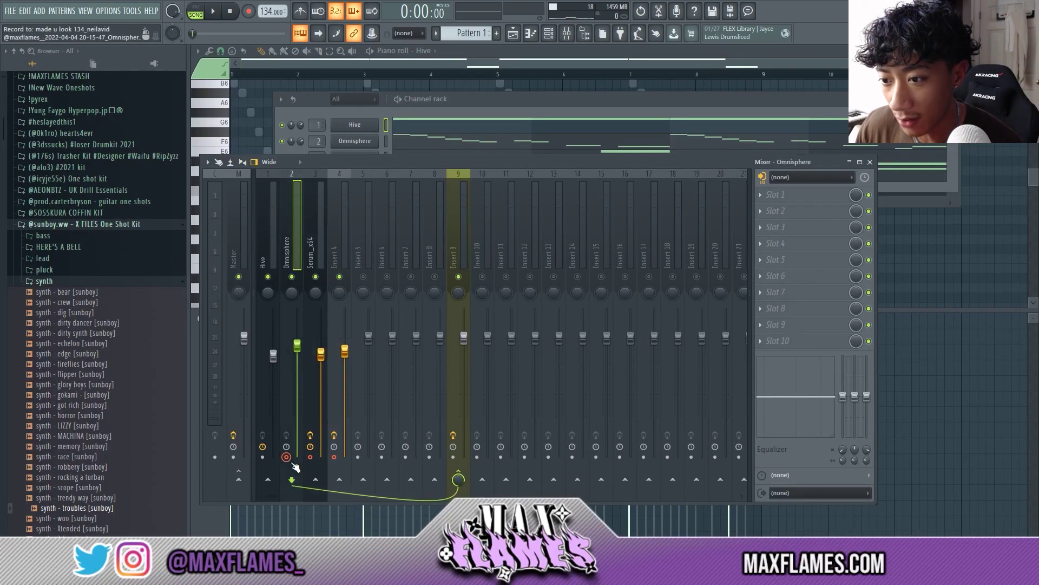
{"action": "left_click", "coordinate": [263, 457]}
{"action": "left_click", "coordinate": [513, 33]}
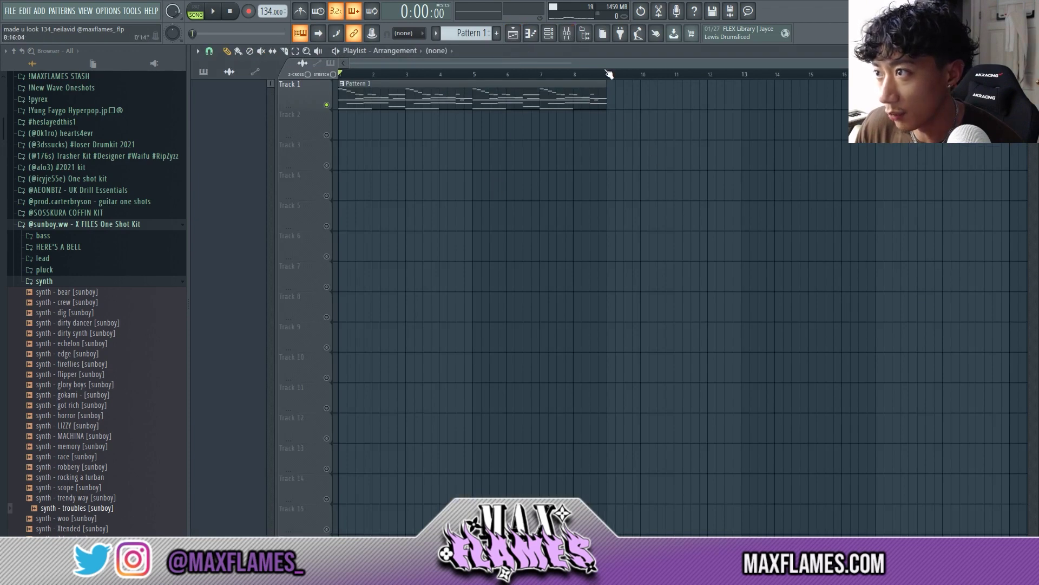
- Select the whole song and render the armed mixer tracks to audio
{"action": "key", "text": "ctrl+a"}
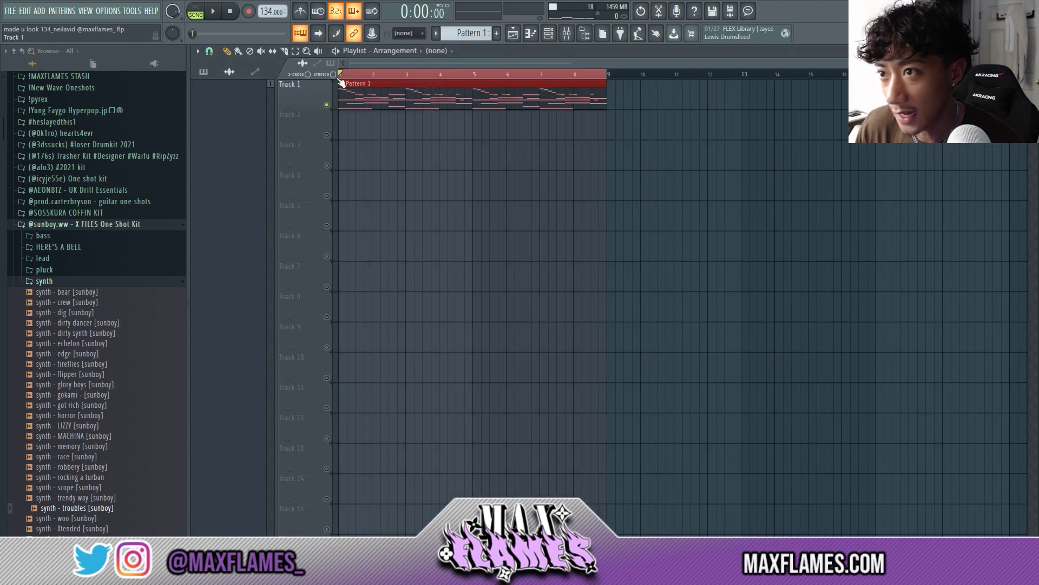
{"action": "key", "text": "F9"}
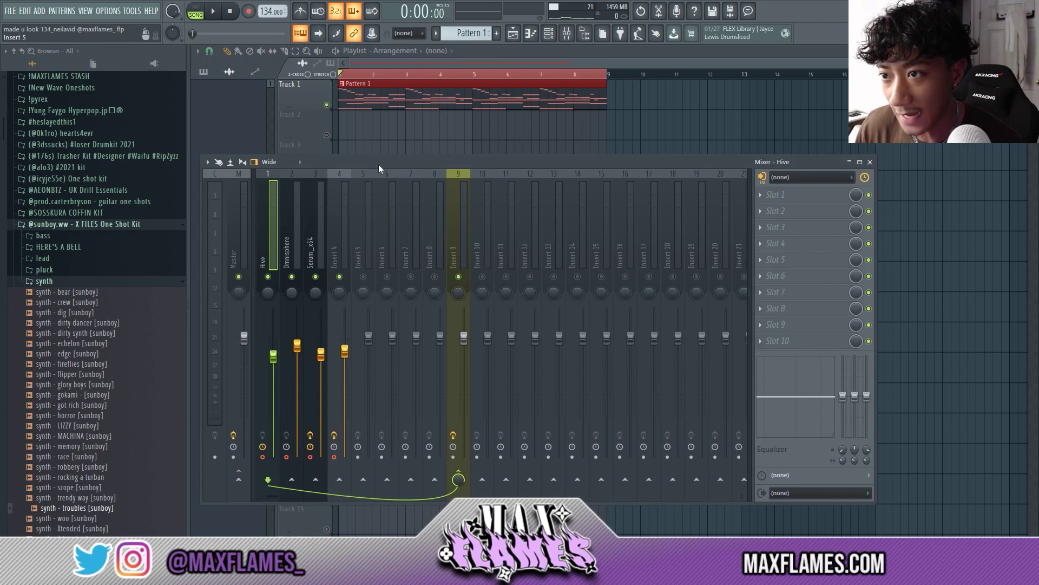
{"action": "left_click_drag", "start_coordinate": [379, 164], "coordinate": [411, 150]}
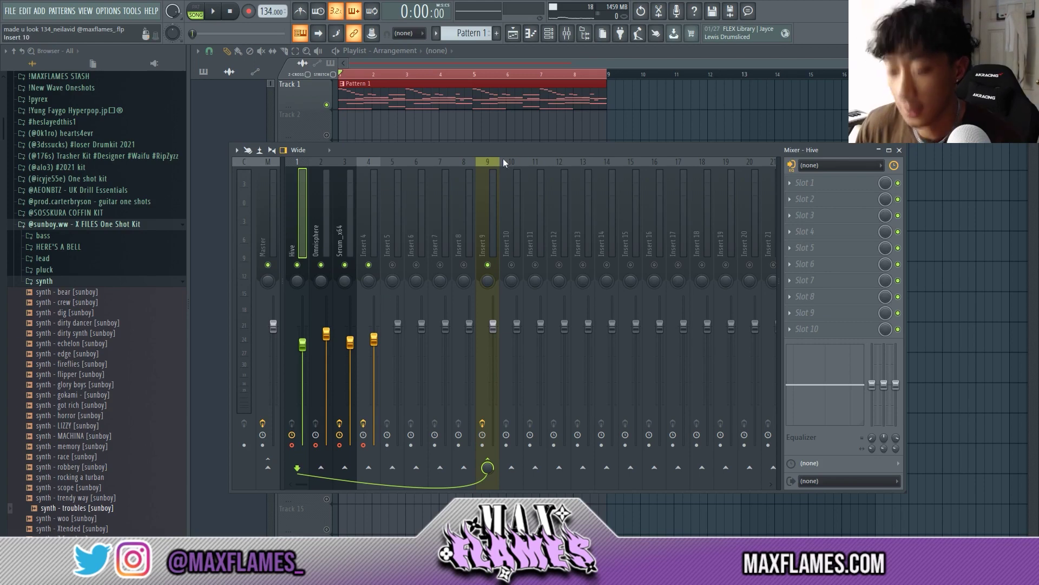
{"action": "key", "text": "ctrl+r"}
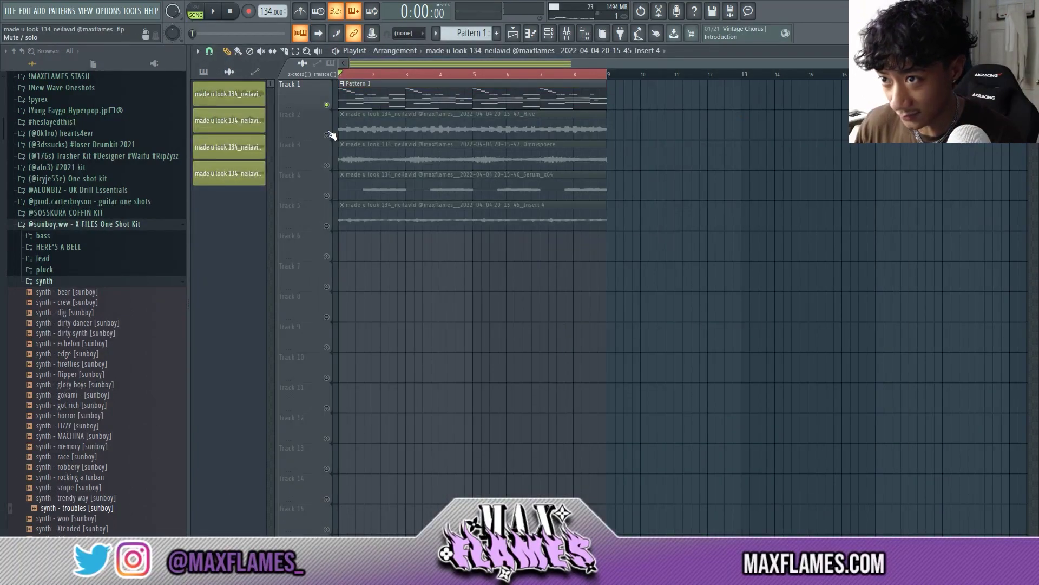
- Solo the bounced Hive audio on Track 2 and unmute Tracks 3, 4 and 5
{"action": "right_click", "coordinate": [327, 135]}
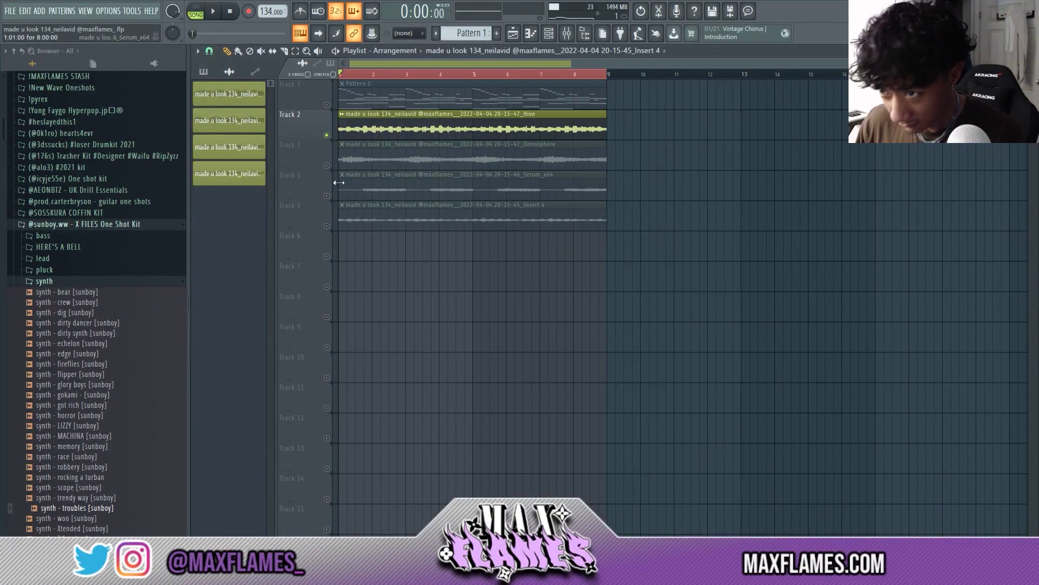
{"action": "left_click", "coordinate": [327, 165]}
{"action": "left_click", "coordinate": [326, 196]}
{"action": "left_click", "coordinate": [326, 226]}
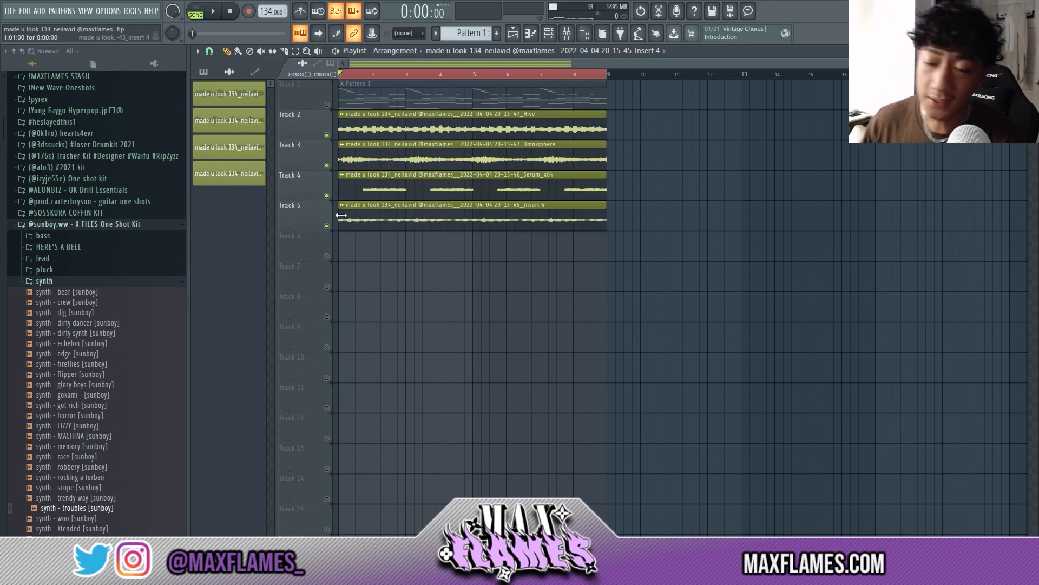
{"action": "left_click", "coordinate": [548, 33]}
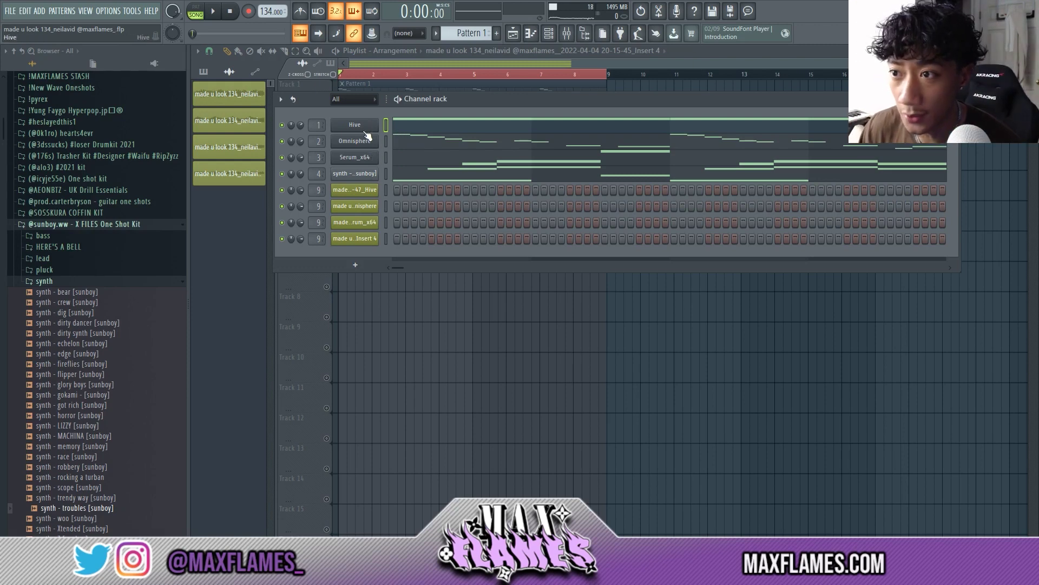
{"action": "key", "text": "F6"}
{"action": "scroll", "coordinate": [372, 157], "scroll_direction": "down", "scroll_amount": 2}
{"action": "double_click", "coordinate": [549, 130]}
{"action": "left_click", "coordinate": [510, 115]}
{"action": "left_click", "coordinate": [548, 33]}
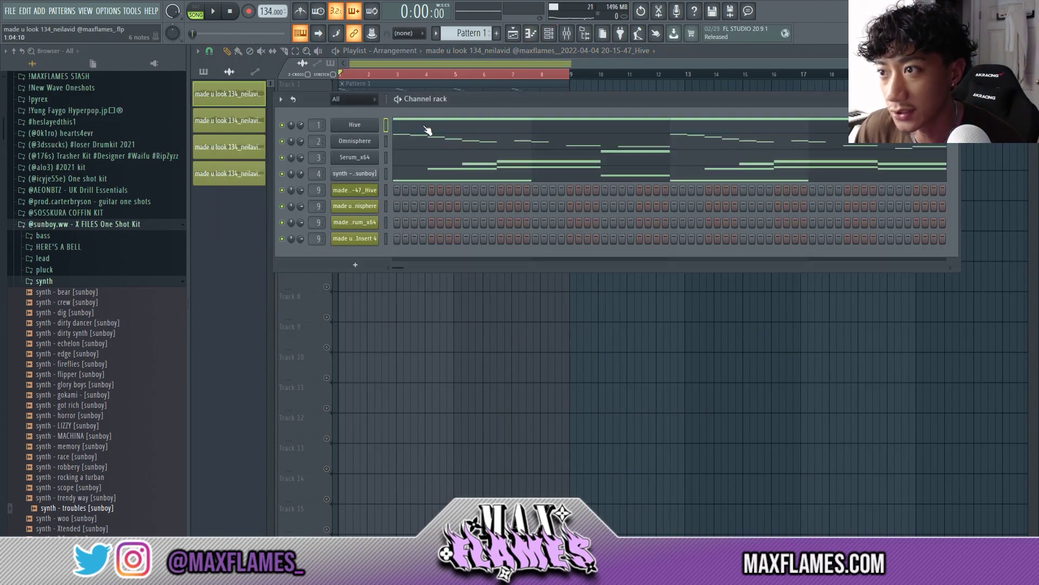
{"action": "left_click", "coordinate": [428, 130]}
{"action": "scroll", "coordinate": [457, 169], "scroll_direction": "down", "scroll_amount": 3}
{"action": "scroll", "coordinate": [460, 168], "scroll_direction": "up", "scroll_amount": 2}
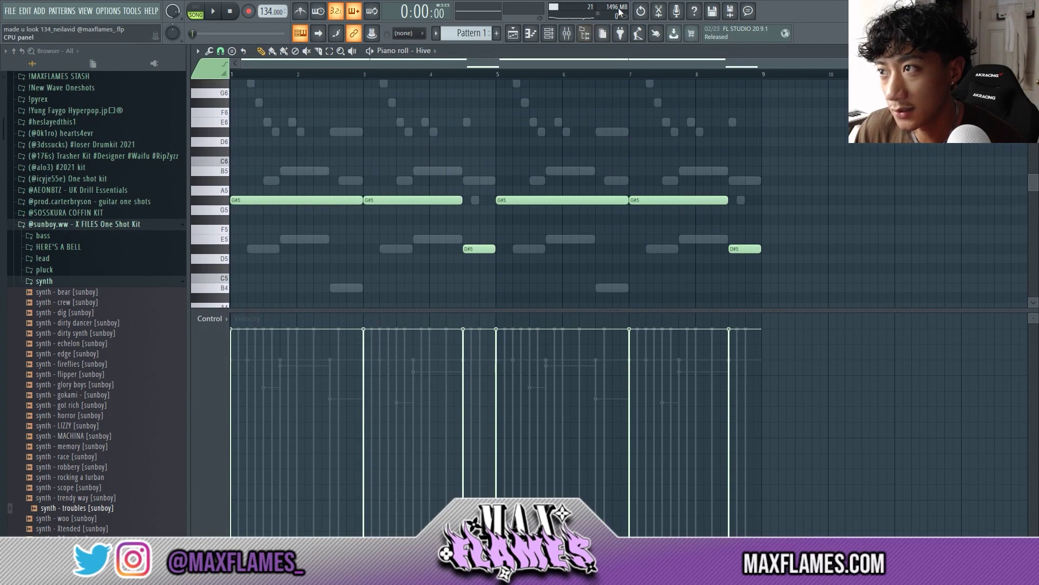
{"action": "left_click", "coordinate": [560, 35]}
{"action": "right_click", "coordinate": [356, 128]}
{"action": "left_click", "coordinate": [360, 132]}
{"action": "right_click", "coordinate": [357, 130]}
{"action": "left_click", "coordinate": [356, 124]}
{"action": "right_click", "coordinate": [357, 124]}
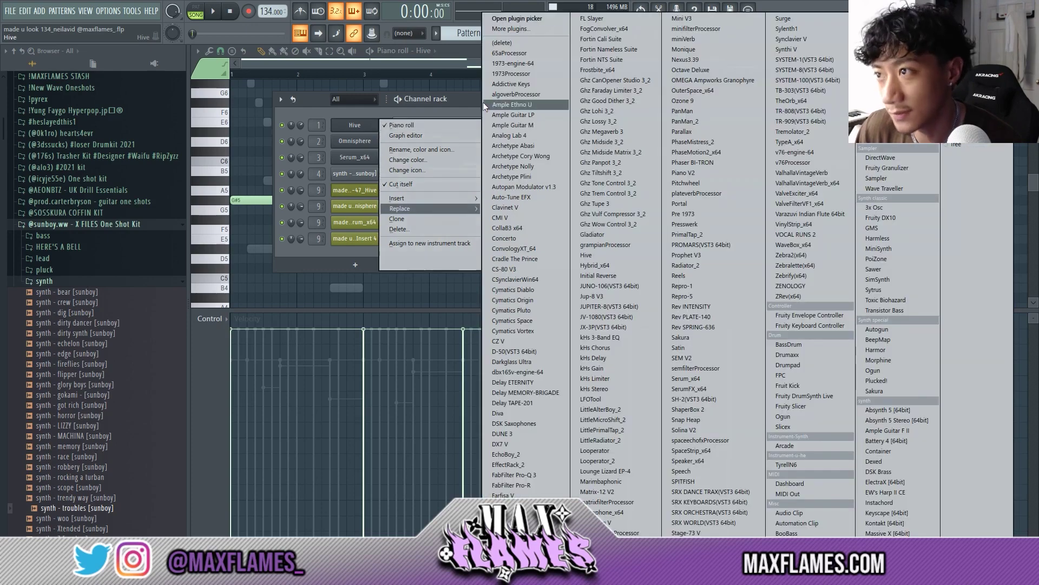
{"action": "left_click", "coordinate": [463, 101]}
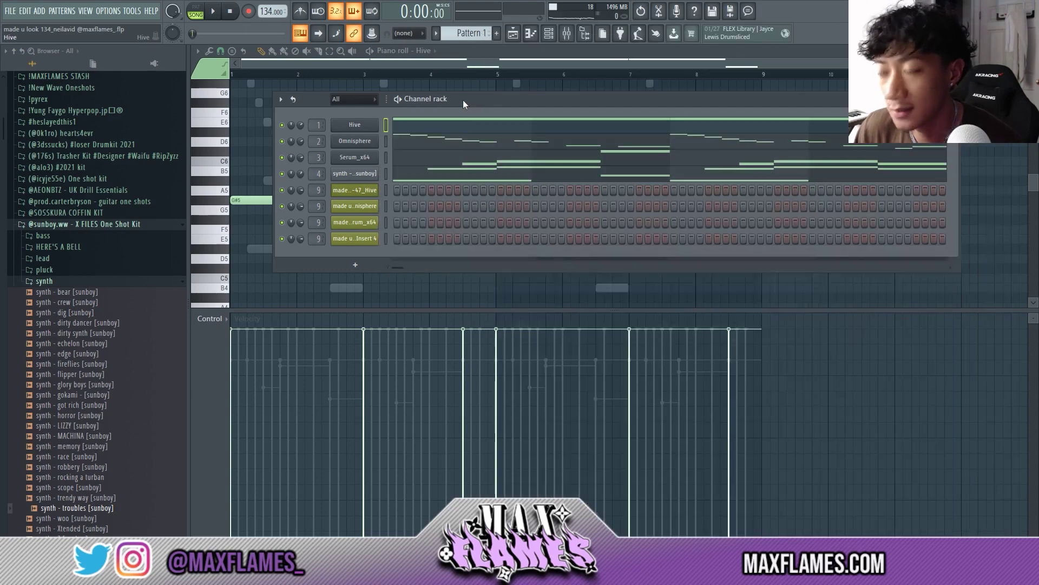
{"action": "left_click", "coordinate": [513, 34]}
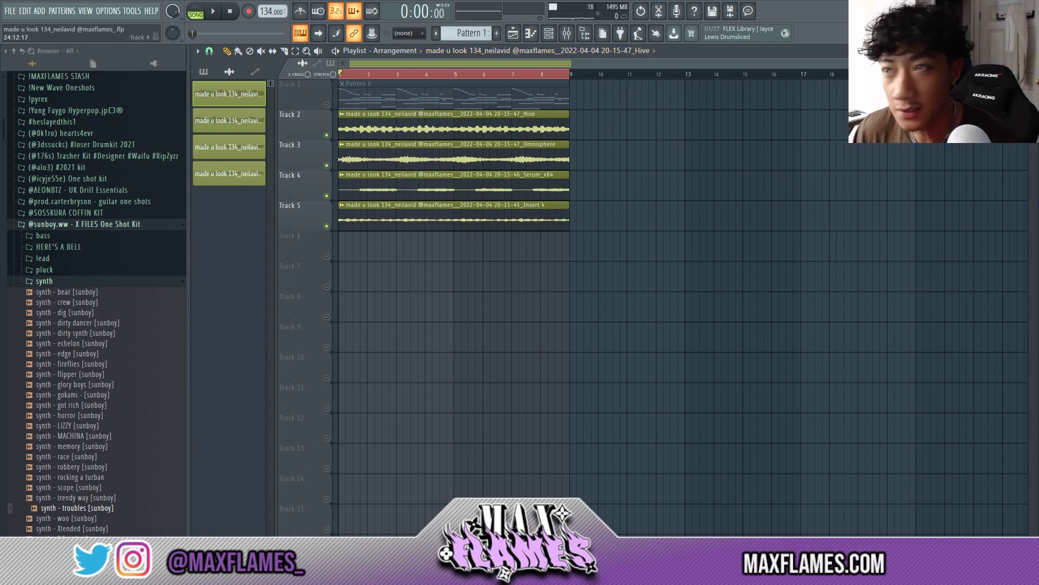
- Save the project as a zipped song file in 4 APRIL > APRIL STARTERS
{"action": "left_click", "coordinate": [9, 13]}
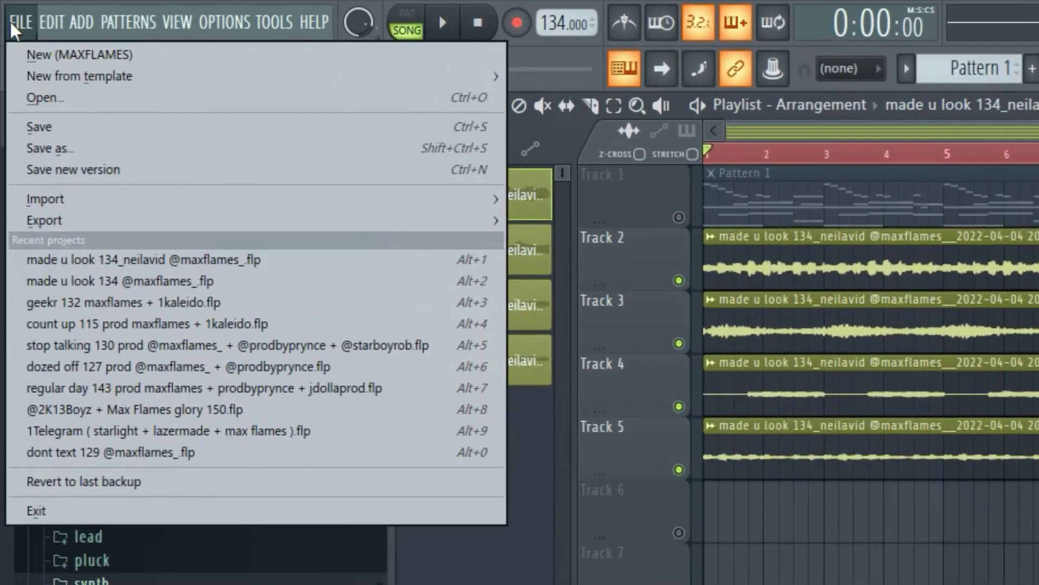
{"action": "mouse_move", "coordinate": [92, 230]}
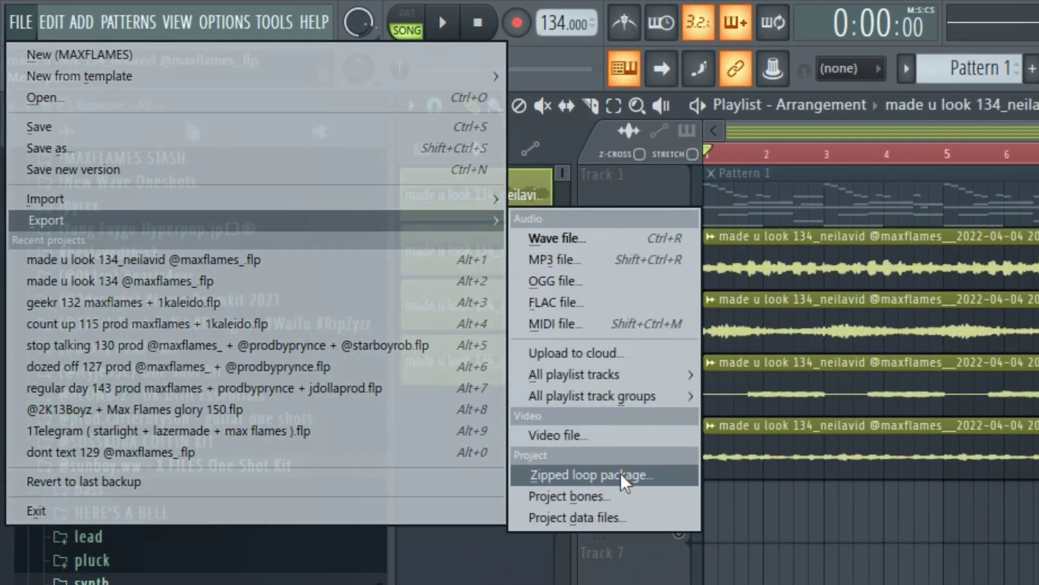
{"action": "left_click", "coordinate": [625, 482]}
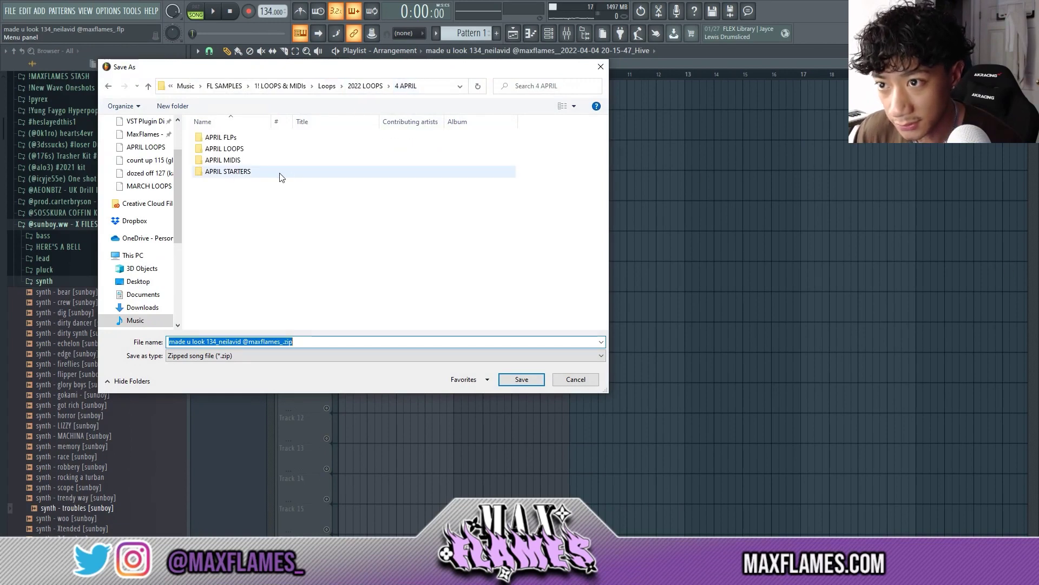
{"action": "left_click", "coordinate": [237, 179]}
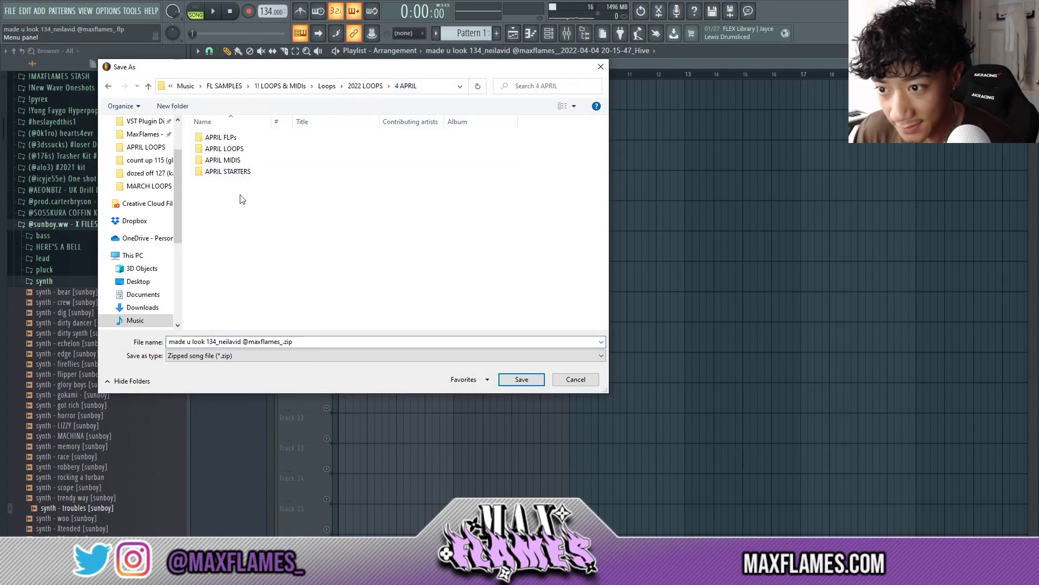
{"action": "double_click", "coordinate": [254, 172]}
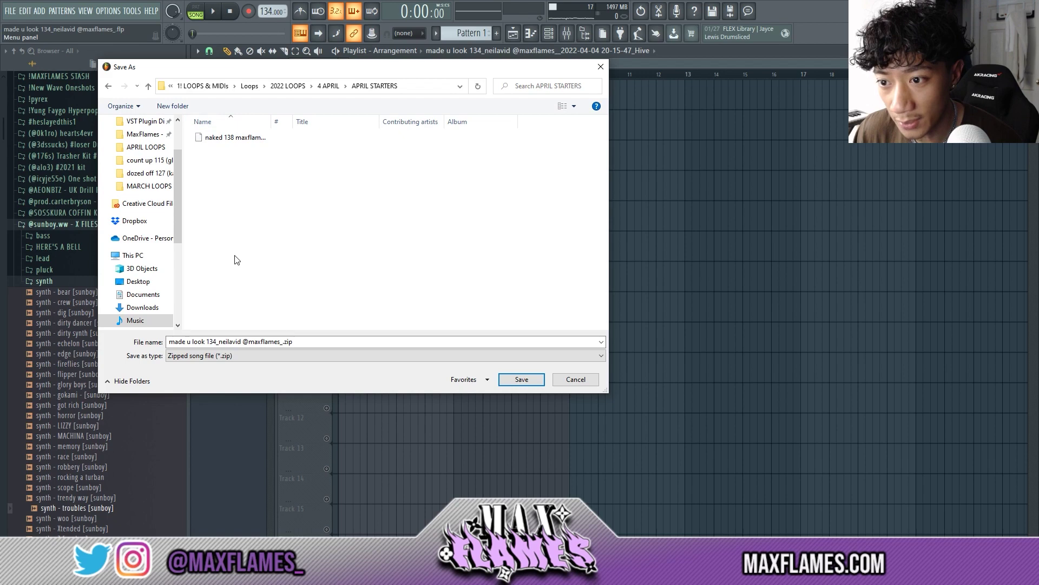
{"action": "double_click", "coordinate": [273, 122]}
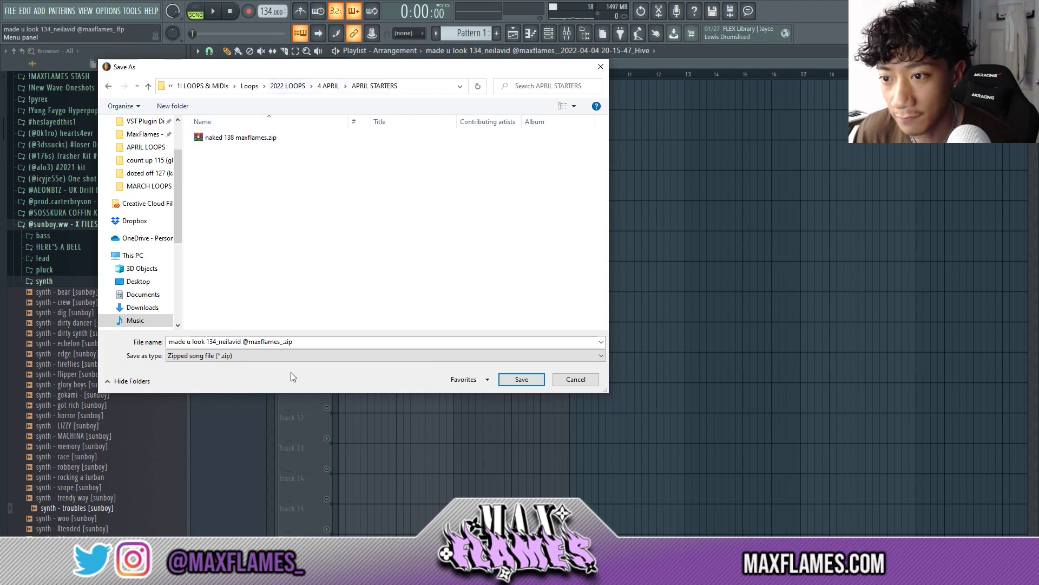
{"action": "left_click", "coordinate": [521, 389]}
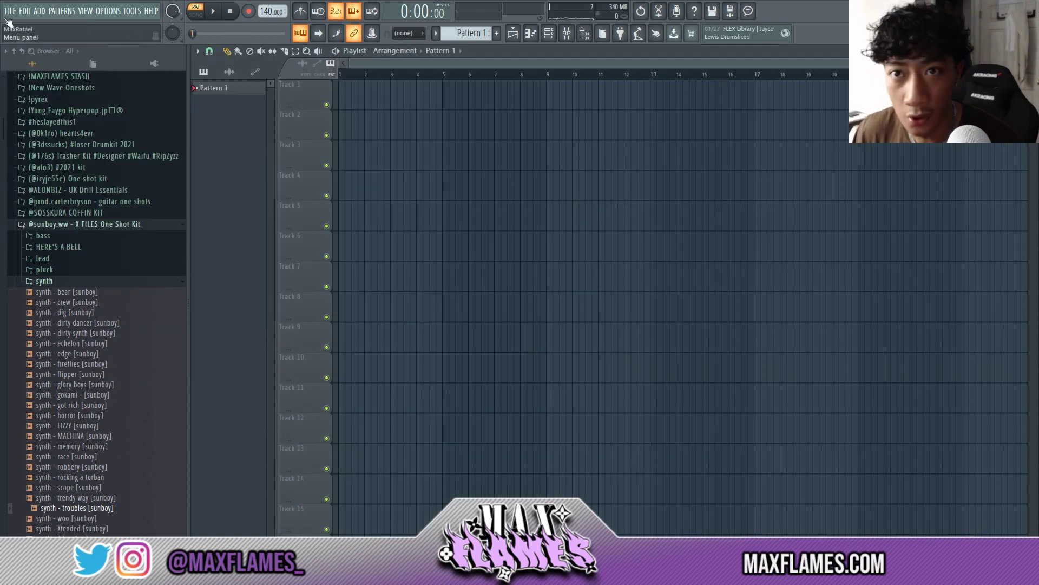
- Open 'made u look 134' zip from APRIL STARTERS without saving, then dismiss the Camel Audio notice
{"action": "left_click", "coordinate": [10, 11]}
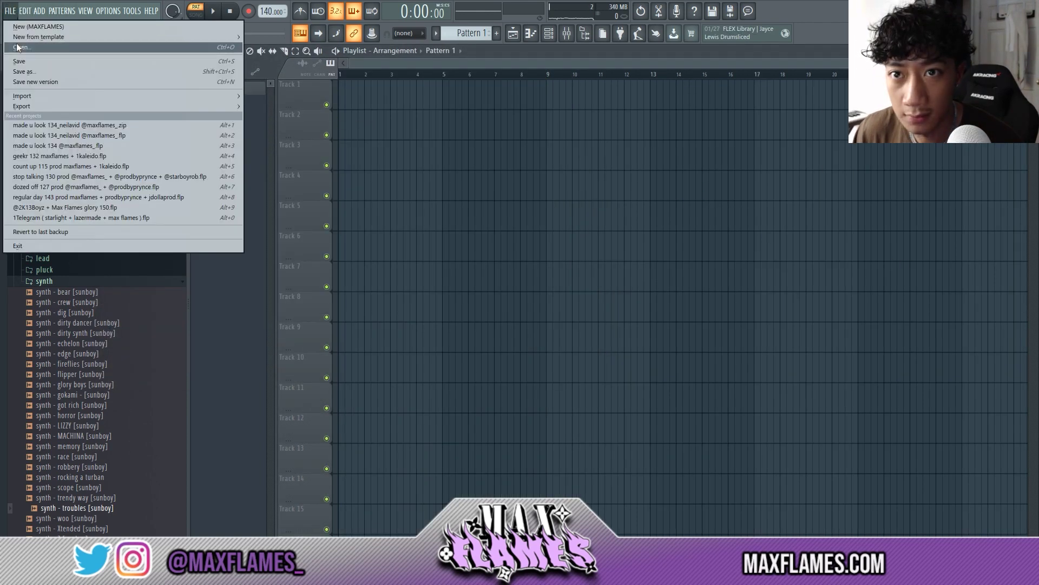
{"action": "left_click", "coordinate": [17, 48]}
{"action": "left_click", "coordinate": [544, 322]}
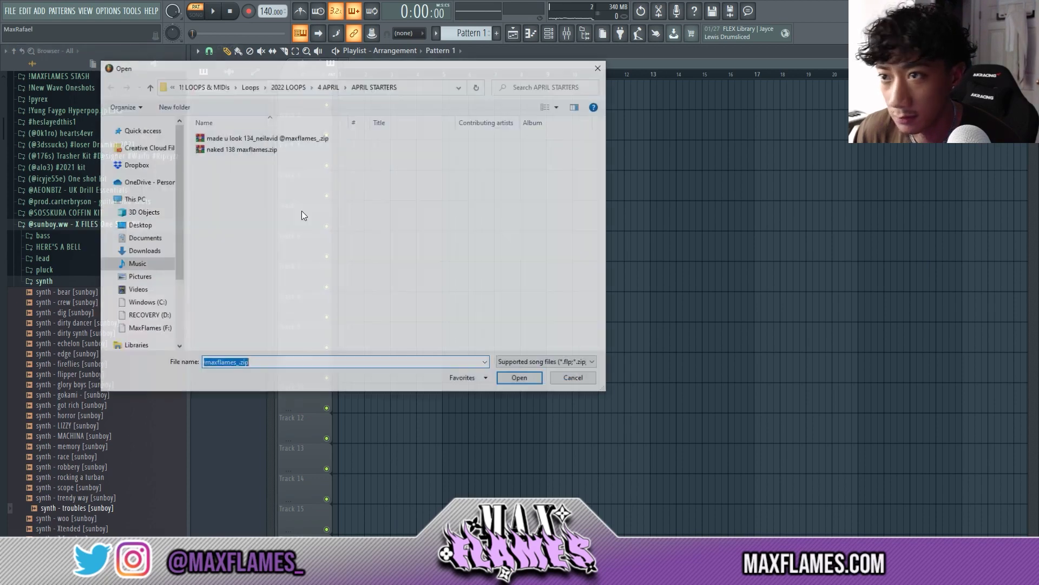
{"action": "left_click", "coordinate": [267, 137]}
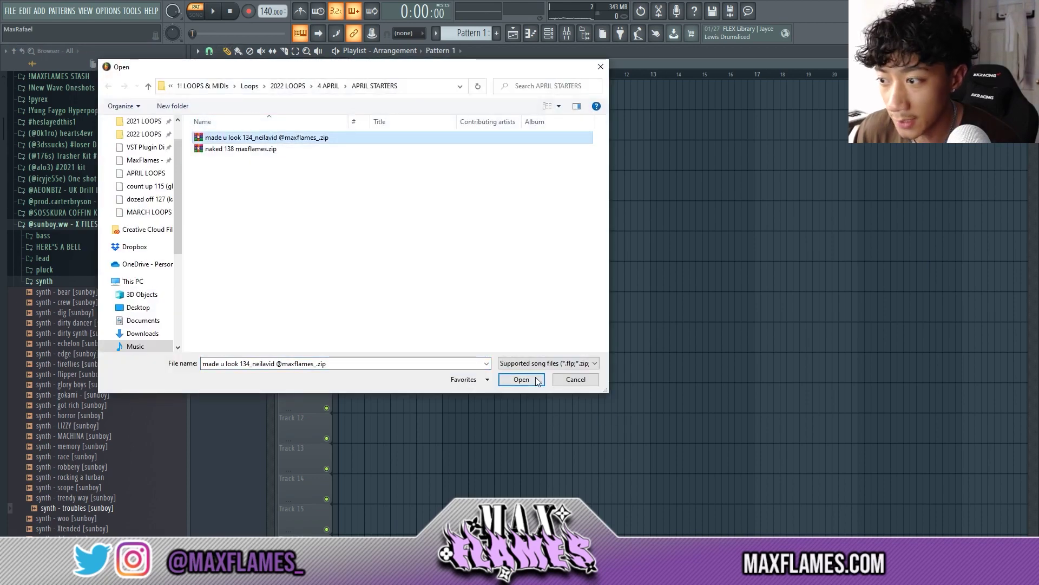
{"action": "left_click", "coordinate": [531, 379]}
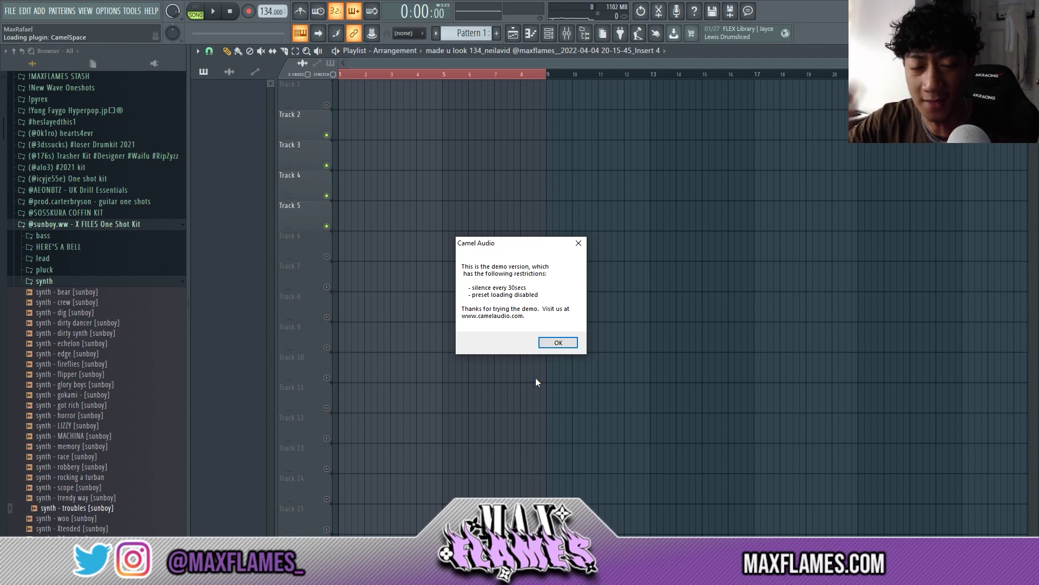
{"action": "left_click", "coordinate": [560, 343]}
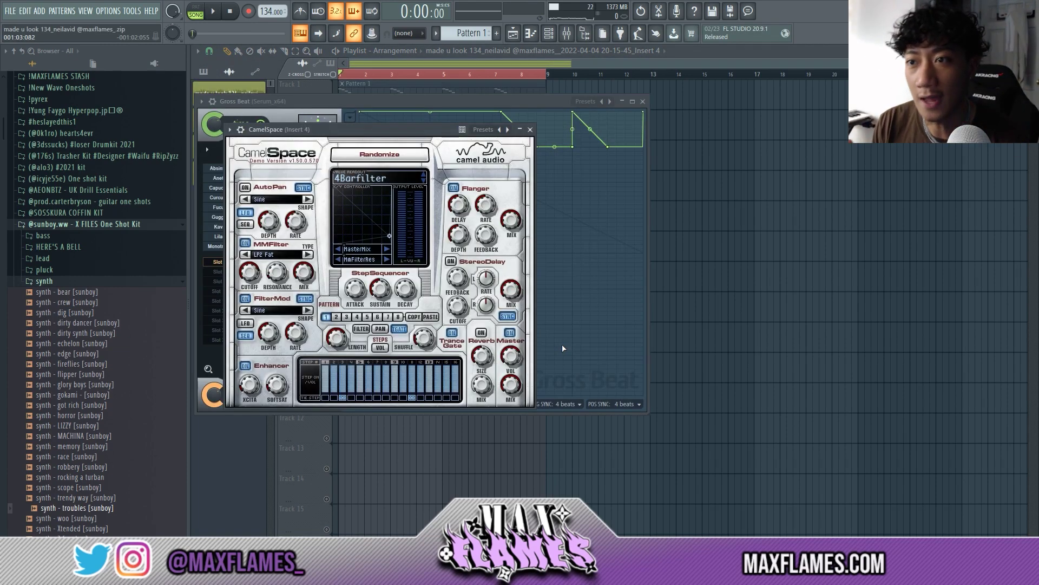
- Close the plugin windows, start a new project discarding changes, and bring up the APRIL LOOPS folder
{"action": "key", "text": "F12"}
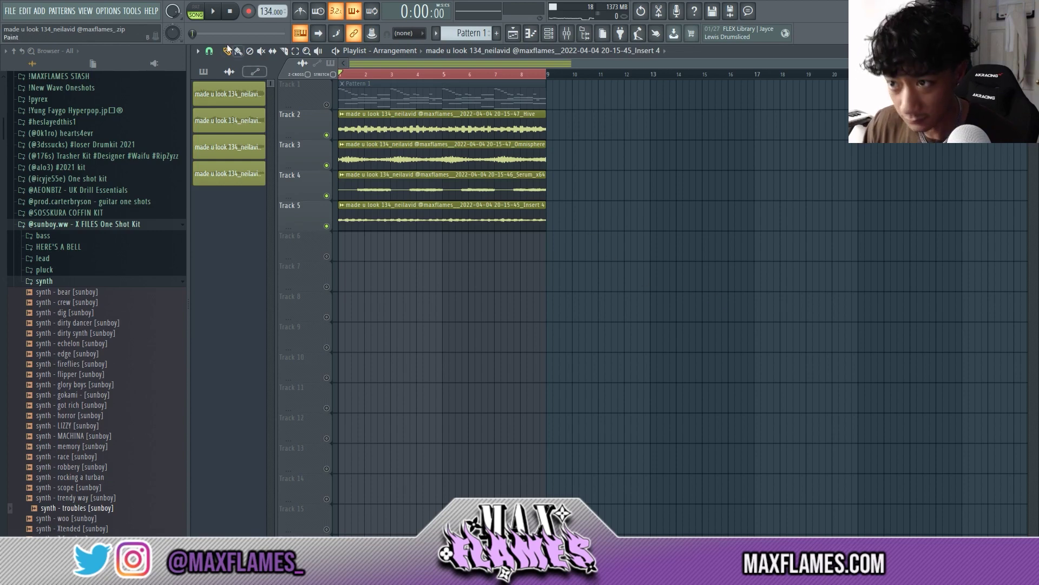
{"action": "left_click", "coordinate": [13, 14]}
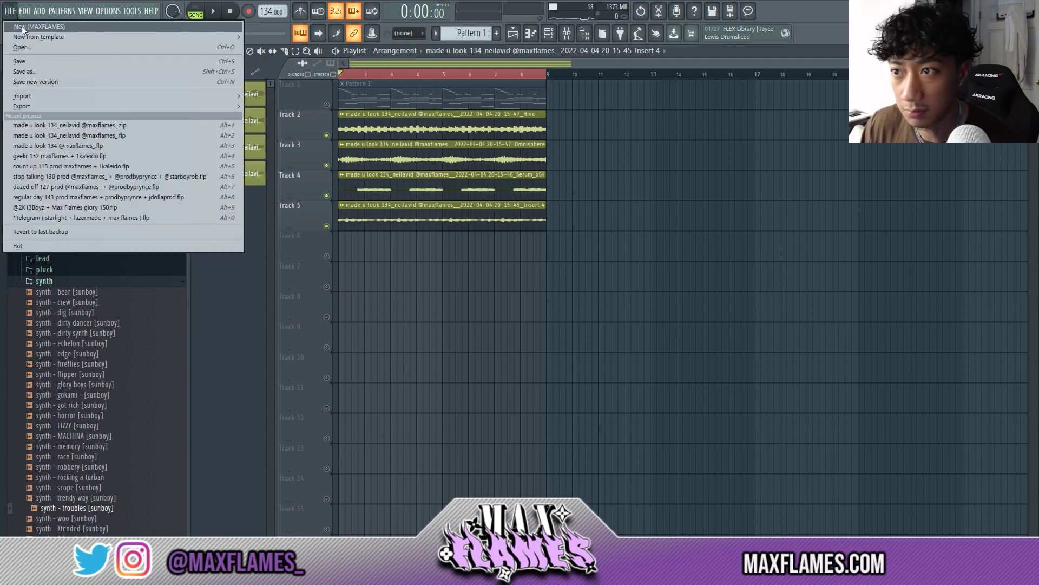
{"action": "left_click", "coordinate": [836, 193]}
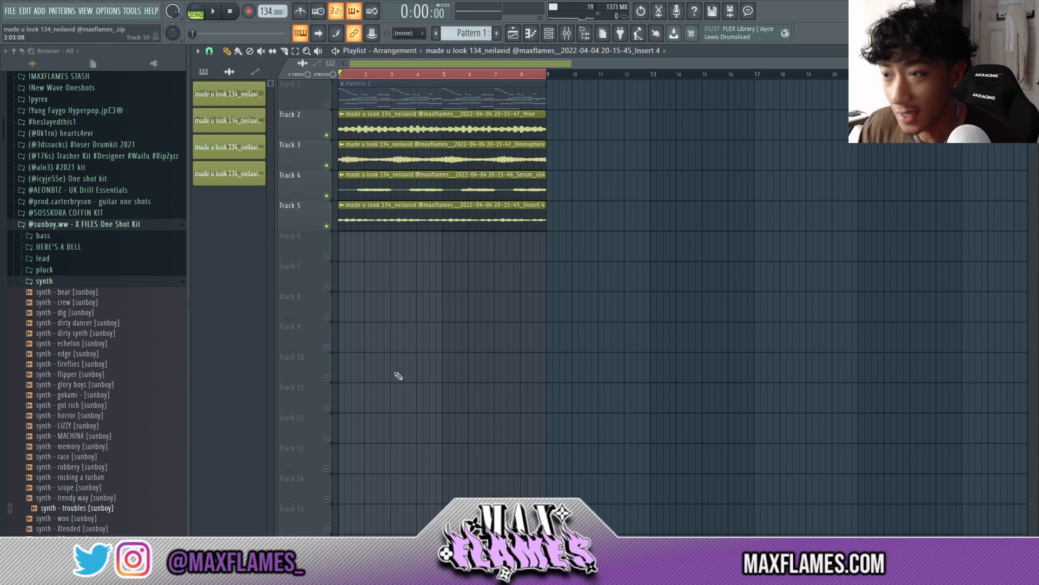
{"action": "left_click", "coordinate": [11, 11]}
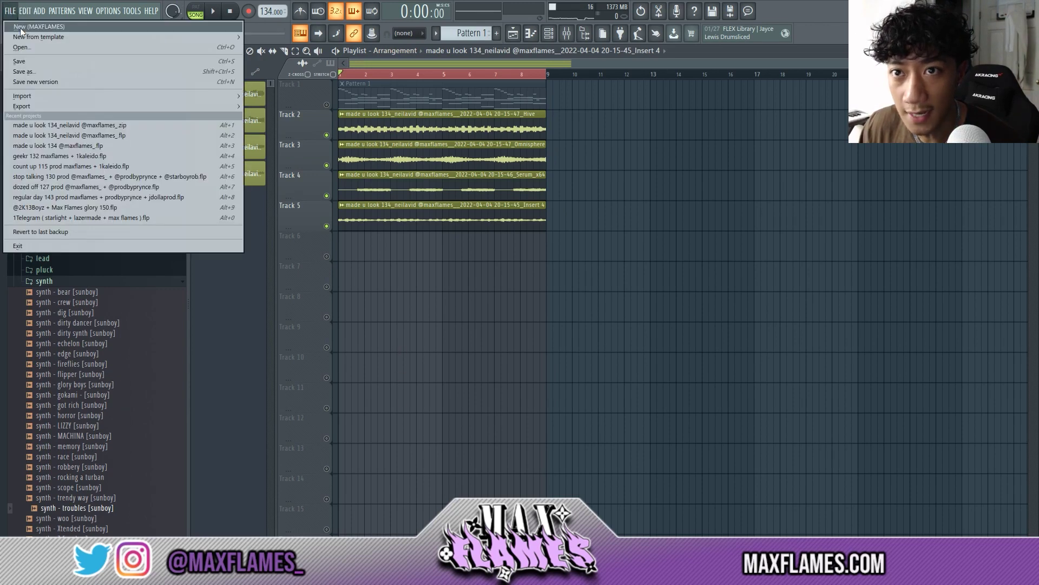
{"action": "left_click", "coordinate": [23, 25]}
{"action": "left_click", "coordinate": [586, 317]}
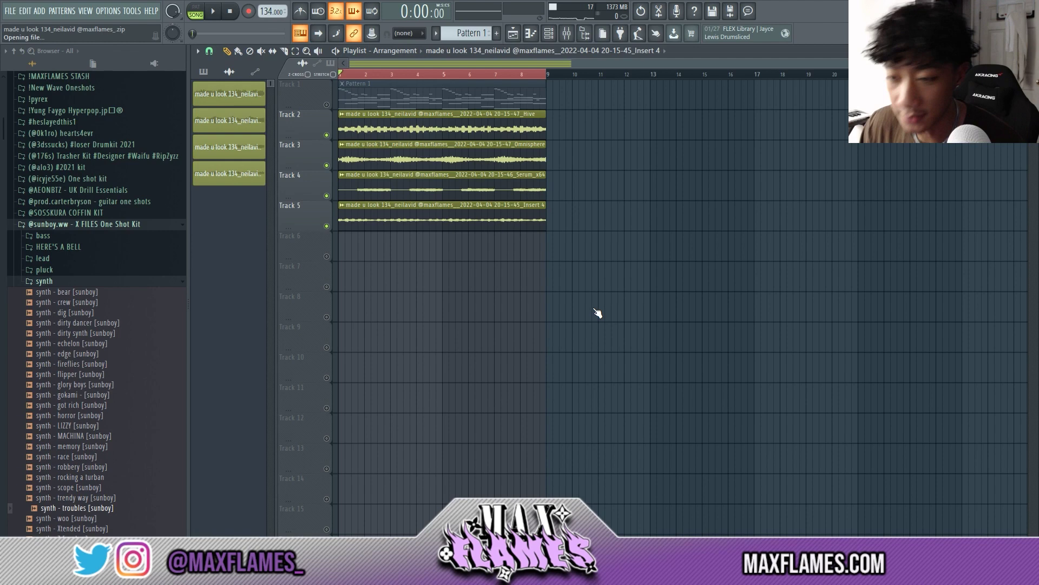
{"action": "mouse_move", "coordinate": [289, 574]}
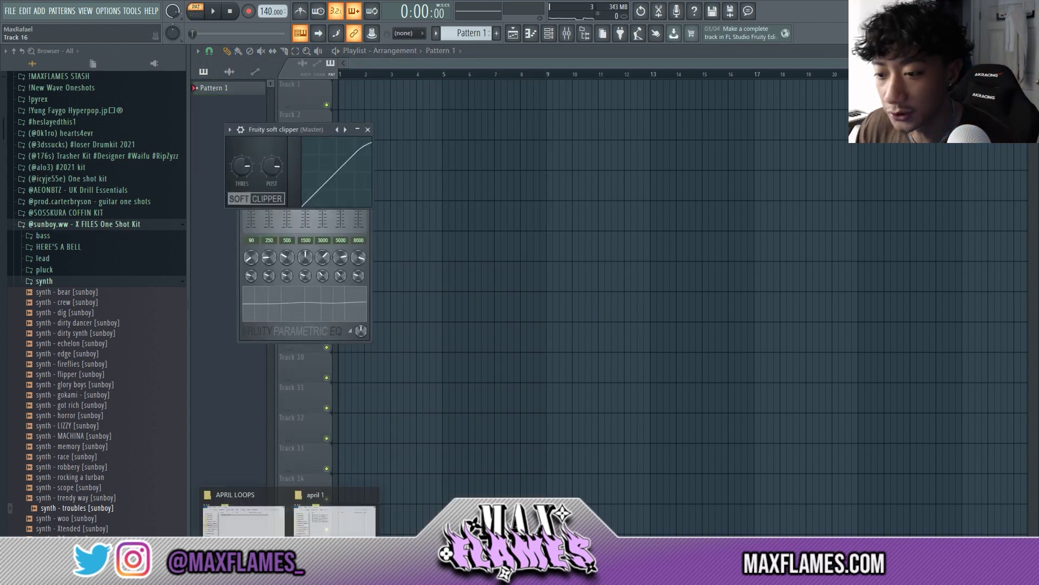
{"action": "left_click", "coordinate": [243, 514]}
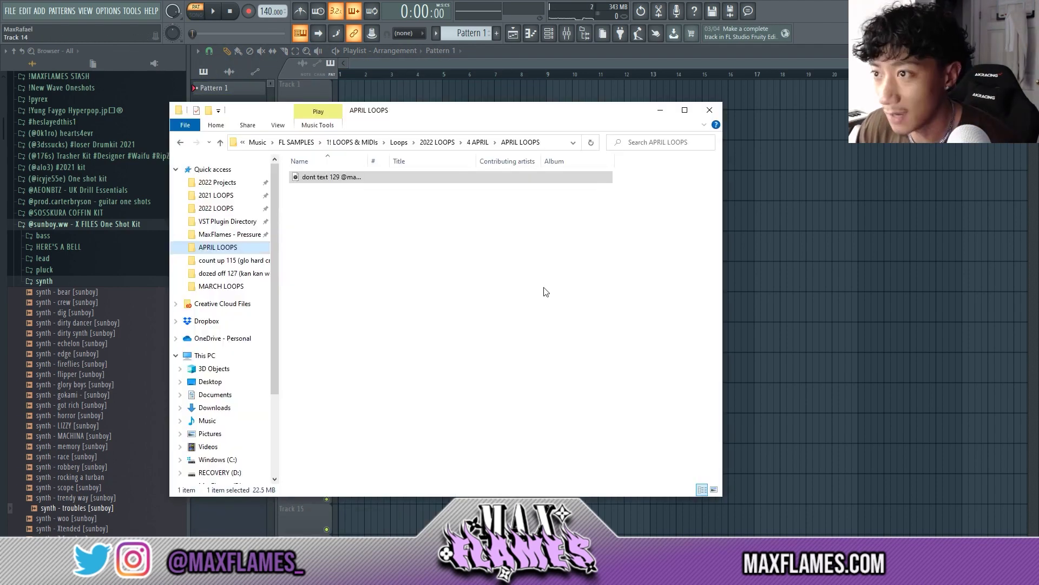
- Open 1.zip from Dropbox > zips as the project, accepting the newer-version warning
{"action": "left_click", "coordinate": [661, 111]}
{"action": "left_click", "coordinate": [10, 11]}
{"action": "left_click", "coordinate": [72, 70]}
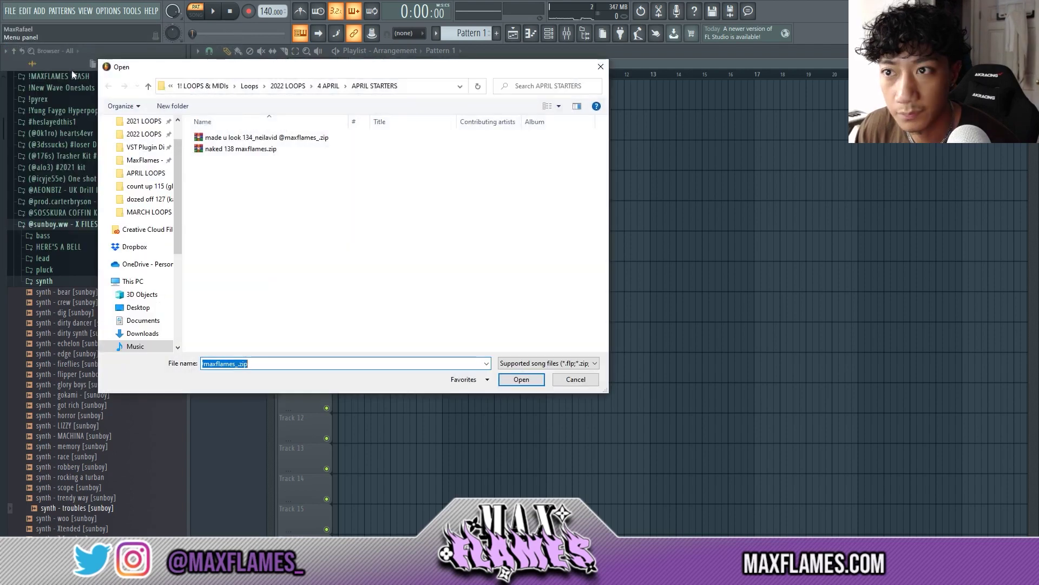
{"action": "scroll", "coordinate": [156, 231], "scroll_direction": "down", "scroll_amount": 1}
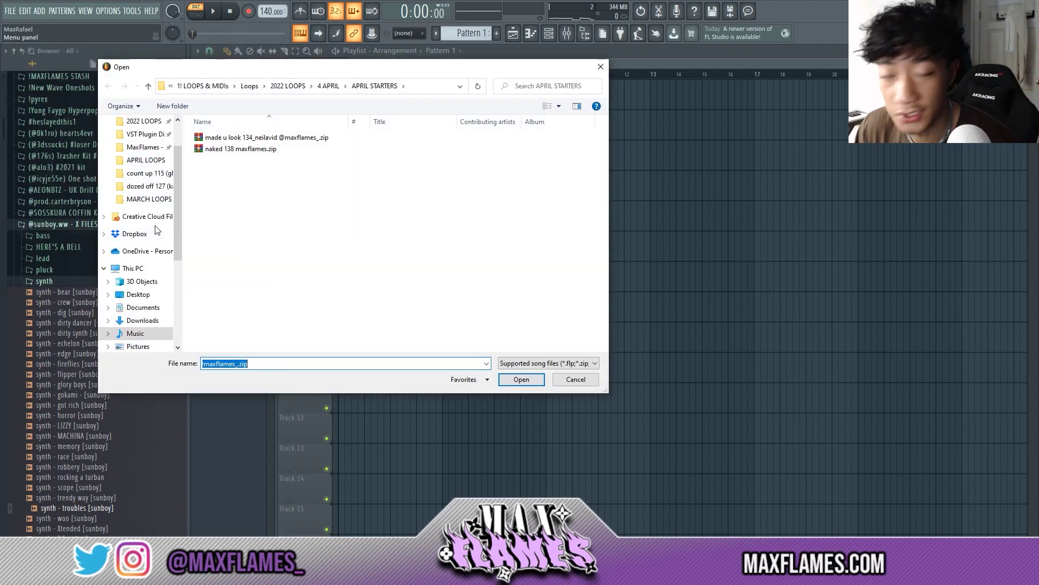
{"action": "left_click", "coordinate": [135, 233]}
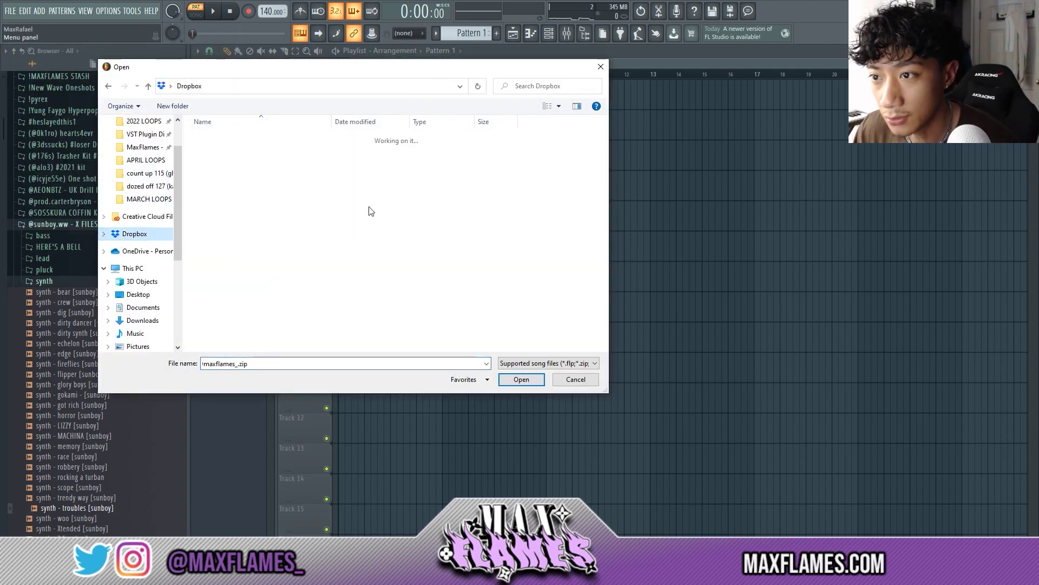
{"action": "double_click", "coordinate": [215, 186]}
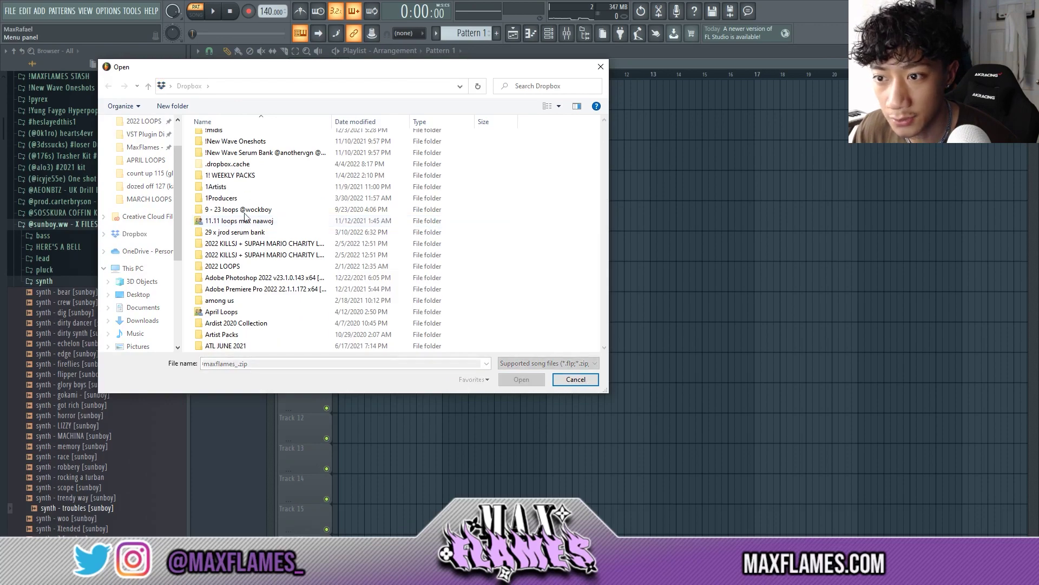
{"action": "scroll", "coordinate": [245, 216], "scroll_direction": "down", "scroll_amount": 20}
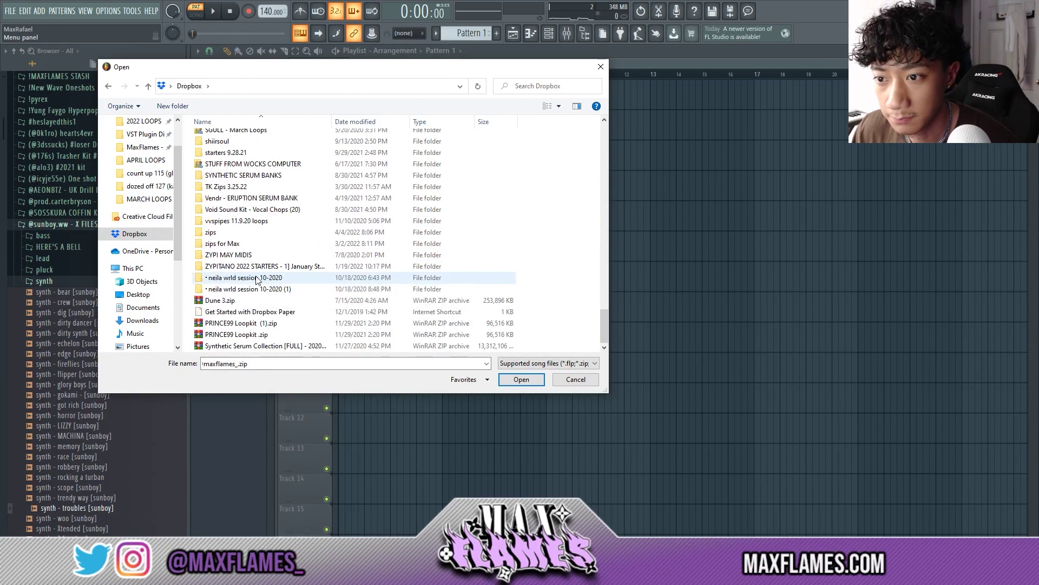
{"action": "double_click", "coordinate": [214, 231]}
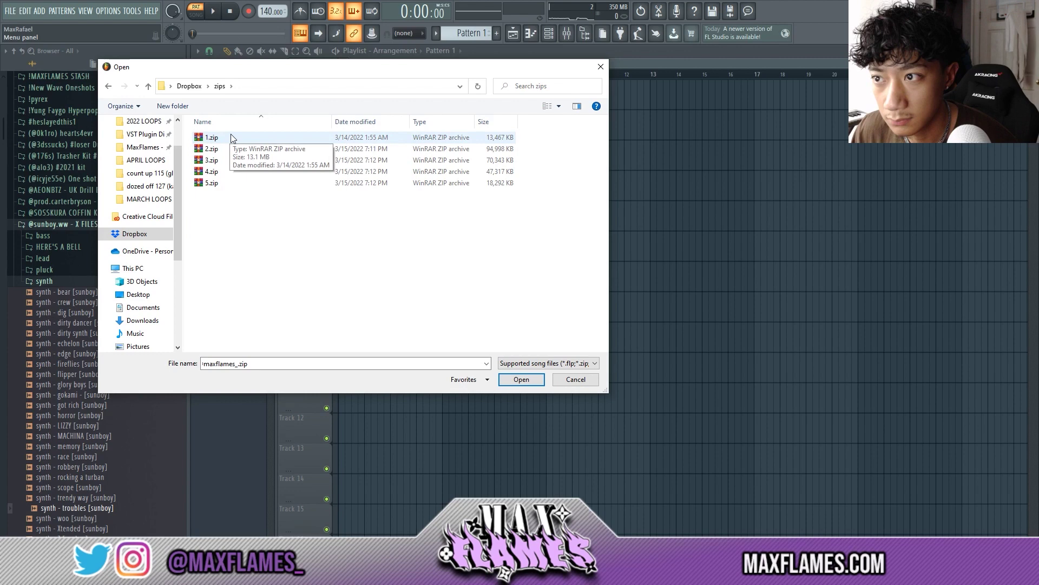
{"action": "left_click", "coordinate": [228, 140]}
{"action": "left_click", "coordinate": [534, 381]}
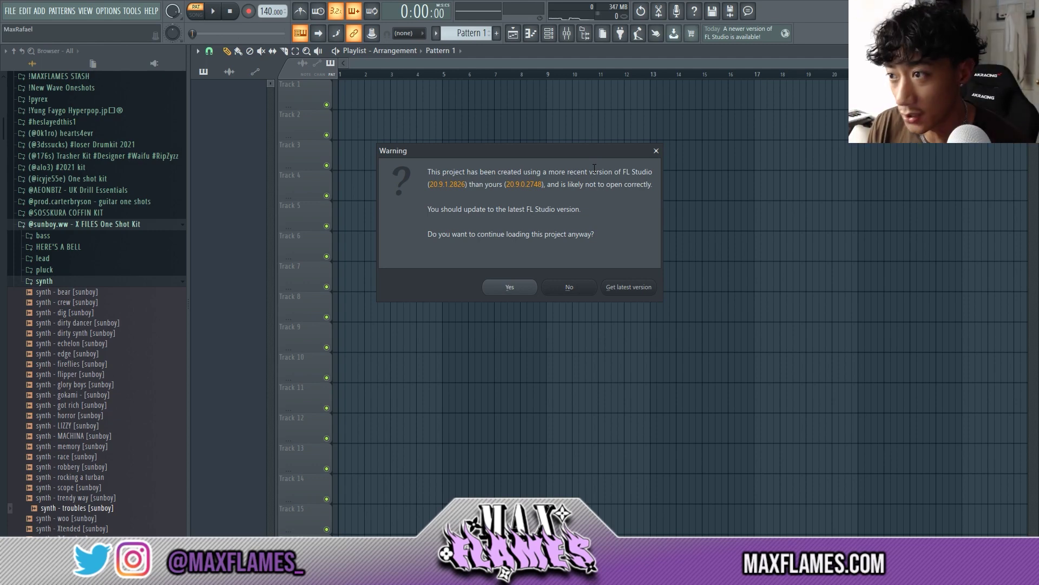
{"action": "left_click", "coordinate": [511, 288]}
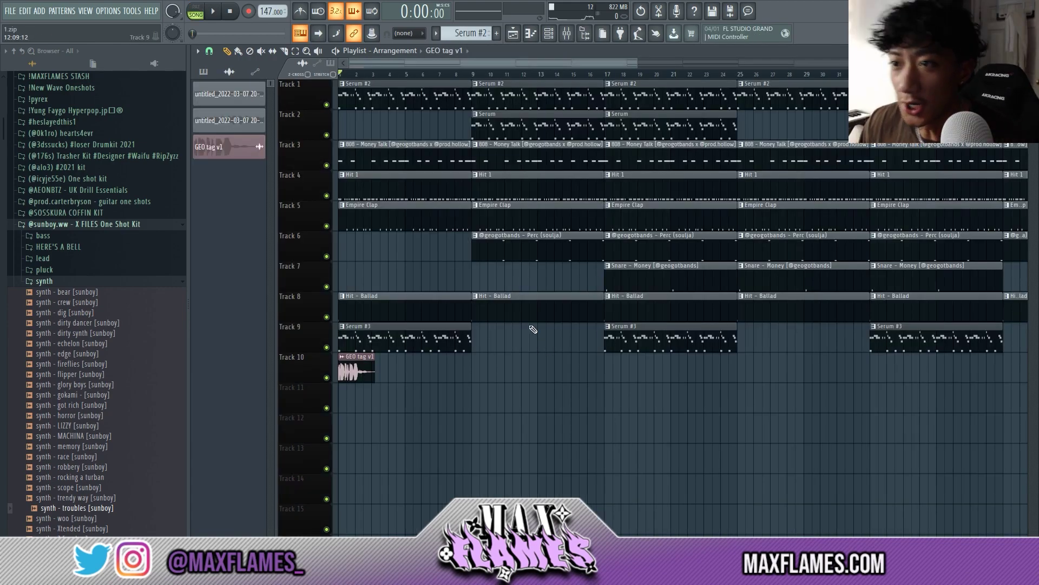
- Solo Track 1, add Track 2 back, and play the beat
{"action": "scroll", "coordinate": [514, 382], "scroll_direction": "right", "scroll_amount": 4}
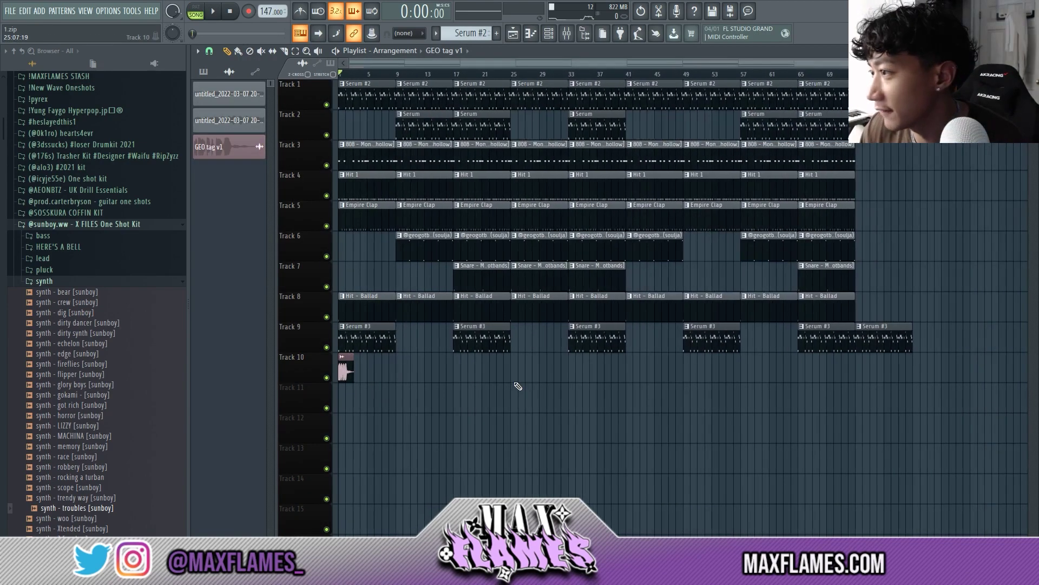
{"action": "scroll", "coordinate": [375, 67], "scroll_direction": "left", "scroll_amount": 4}
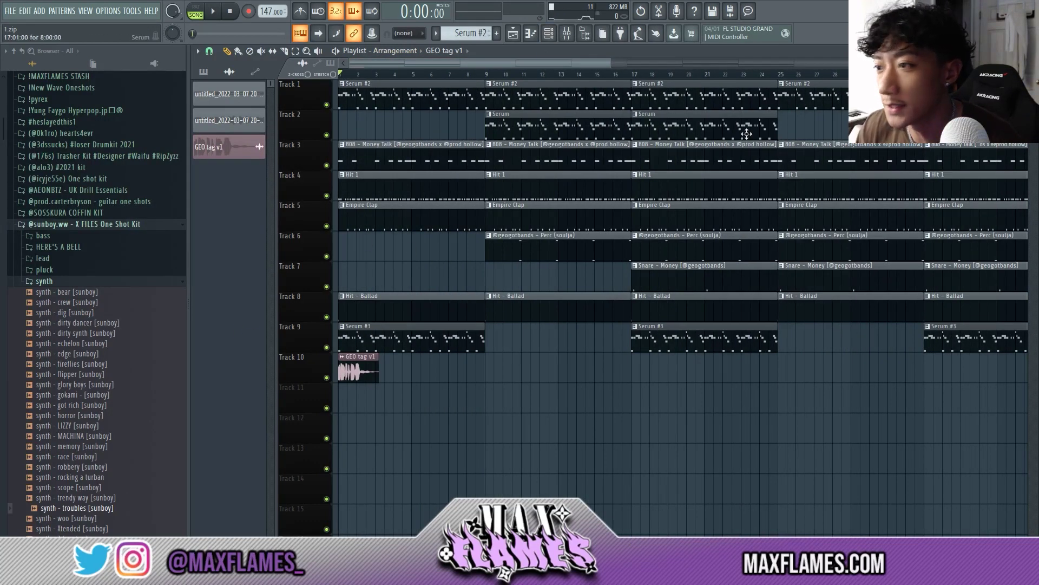
{"action": "scroll", "coordinate": [589, 182], "scroll_direction": "down", "scroll_amount": 3, "text": "ctrl"}
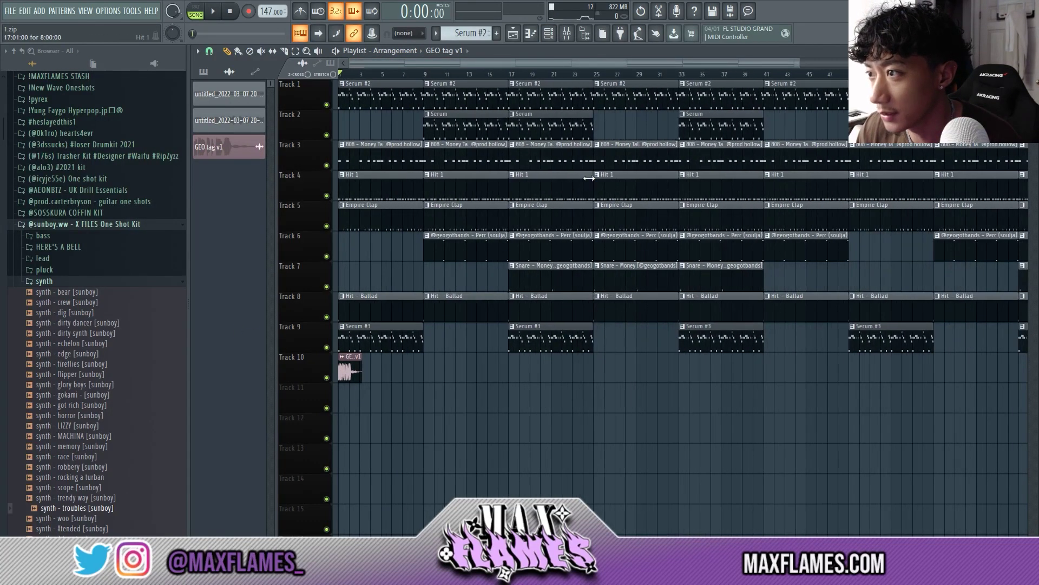
{"action": "left_click", "coordinate": [327, 105], "text": "ctrl"}
{"action": "left_click", "coordinate": [327, 135]}
{"action": "key", "text": "space"}
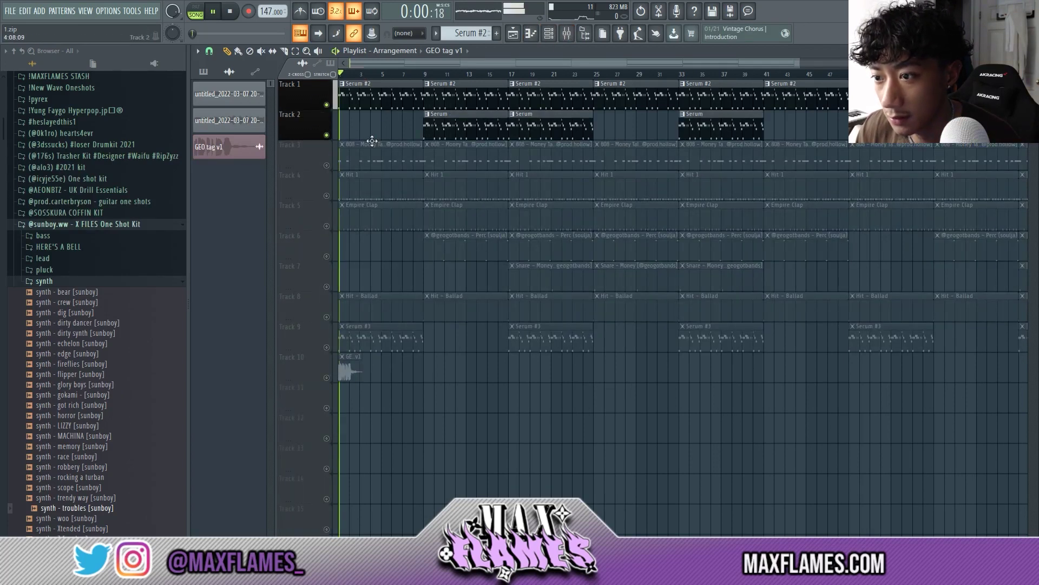
- Add Track 9's Serum #3 clips to playback, audition from about bar 8, then stop
{"action": "left_click", "coordinate": [327, 347]}
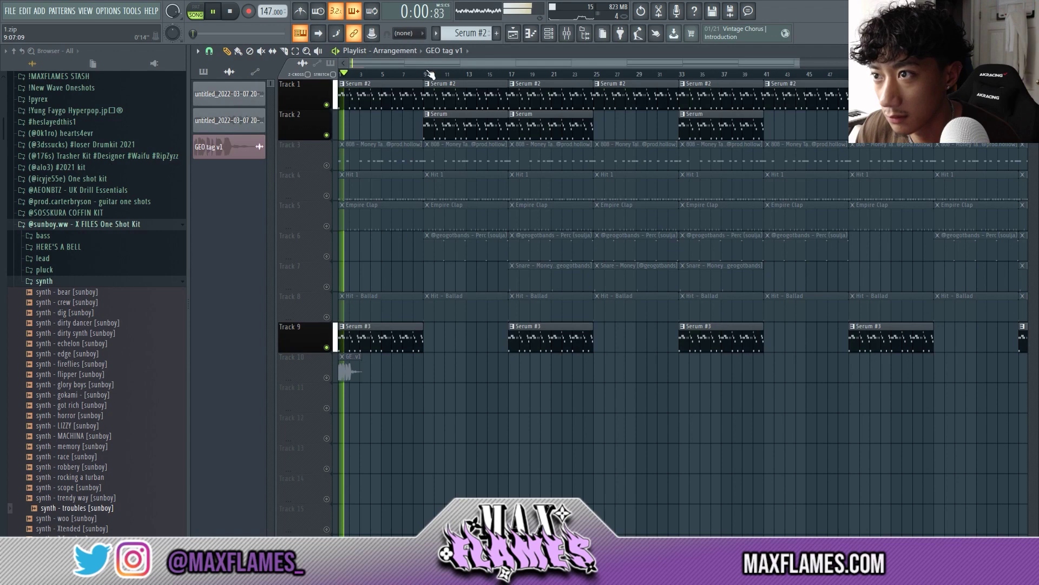
{"action": "left_click", "coordinate": [550, 35]}
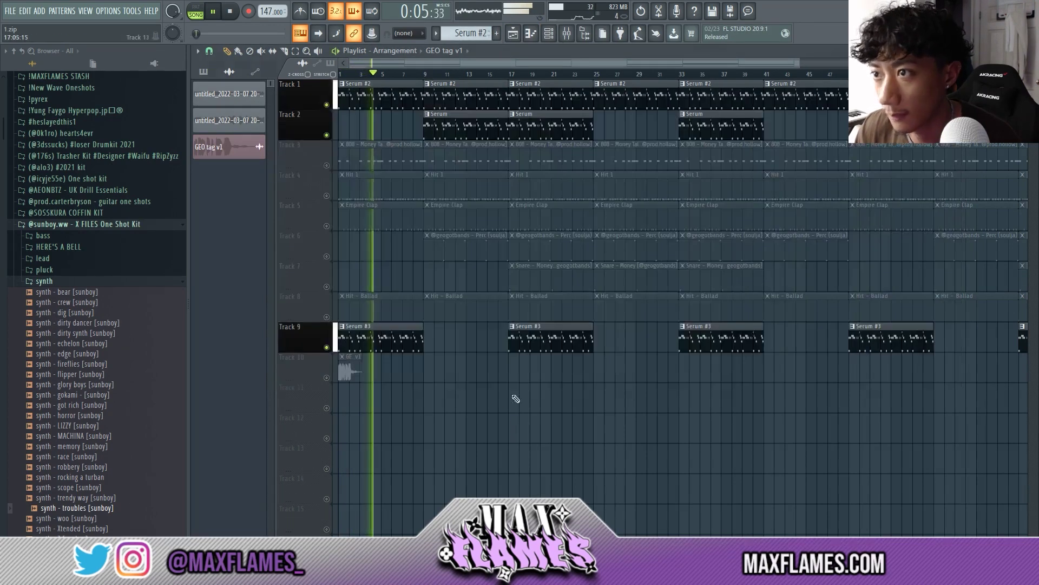
{"action": "key", "text": "F6"}
{"action": "left_click", "coordinate": [411, 74]}
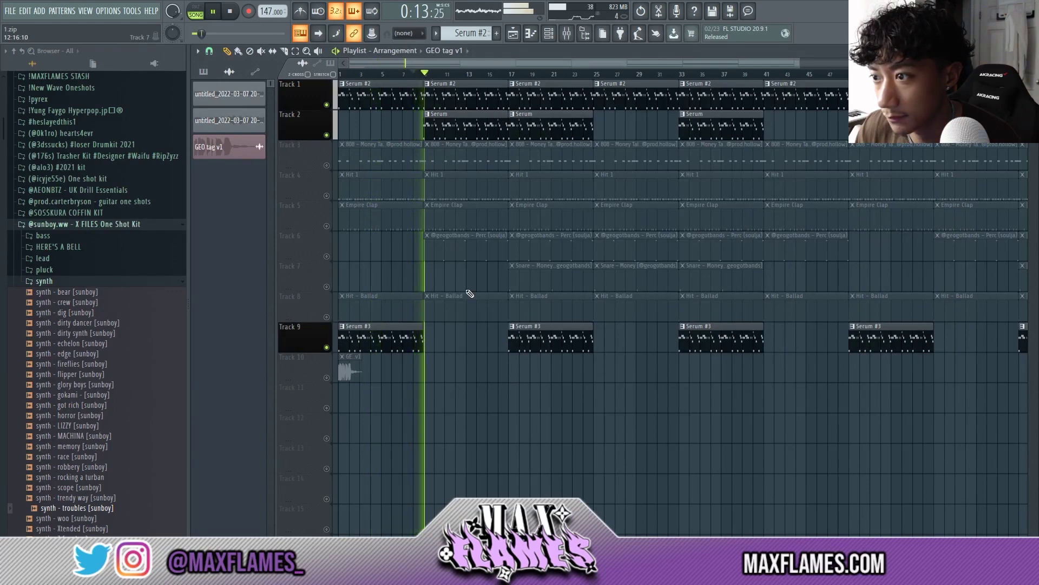
{"action": "key", "text": "space"}
- Unmute the 808, Hit 1, Empire Clap, percussion and Hit – Ballad tracks, then return to the start
{"action": "left_click", "coordinate": [326, 165]}
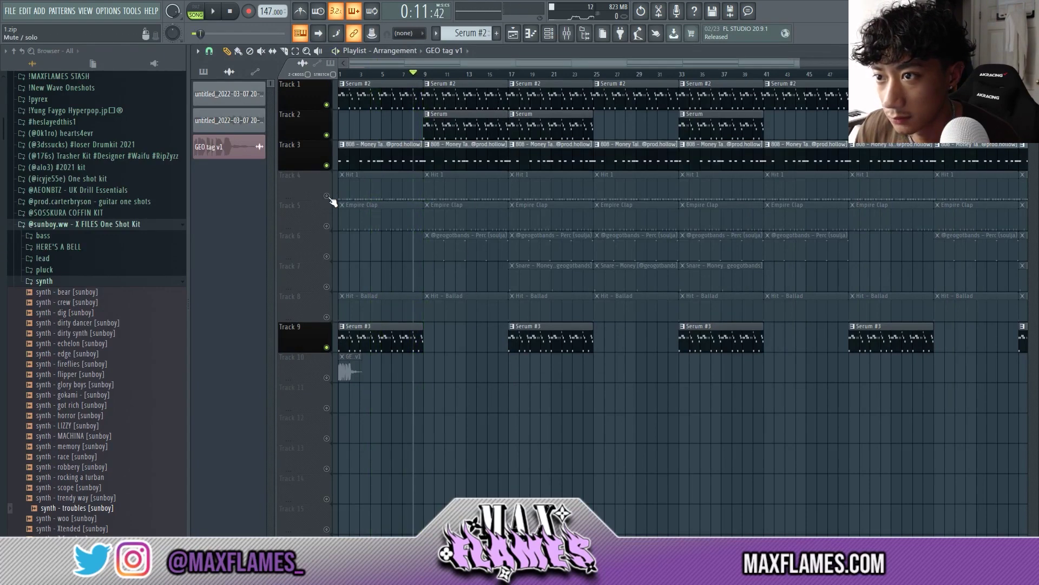
{"action": "left_click", "coordinate": [327, 195]}
{"action": "left_click", "coordinate": [326, 226]}
{"action": "left_click", "coordinate": [326, 256]}
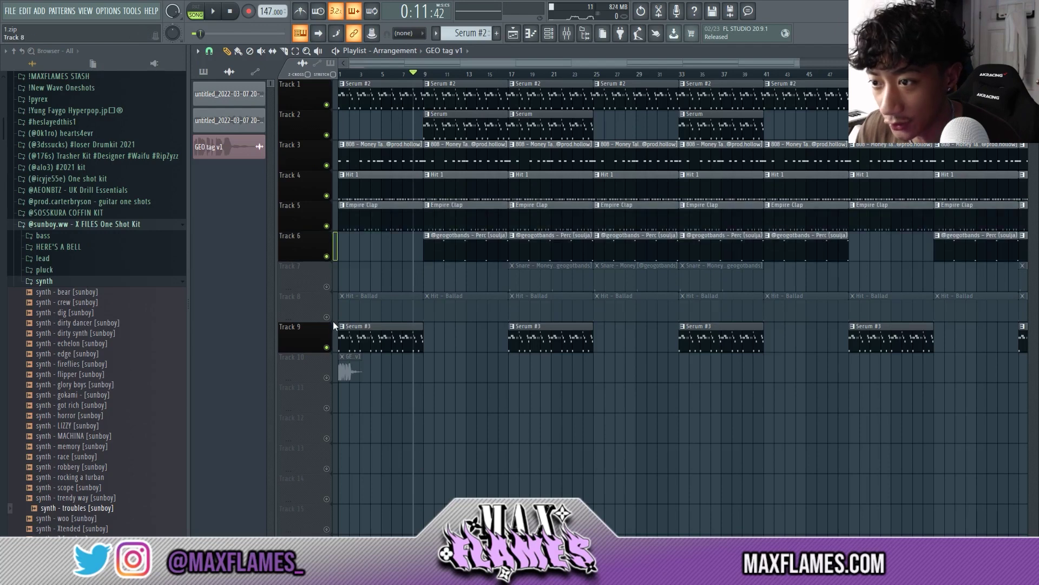
{"action": "left_click", "coordinate": [326, 317]}
{"action": "key", "text": "Home"}
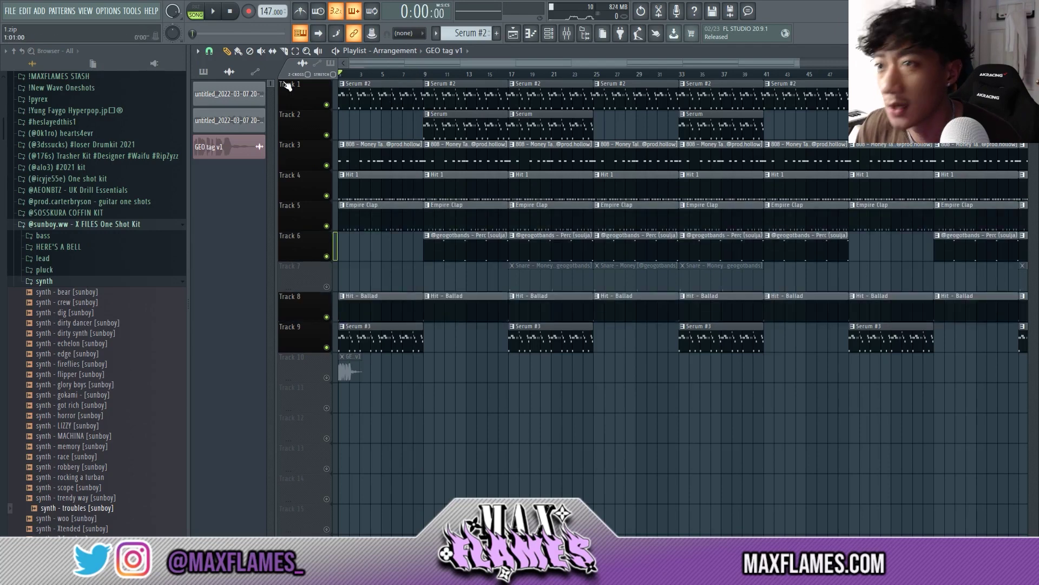
- Unmute Track 7 (Snare – Money) and scroll through the arrangement to review it
{"action": "scroll", "coordinate": [754, 220], "scroll_direction": "down", "scroll_amount": 2}
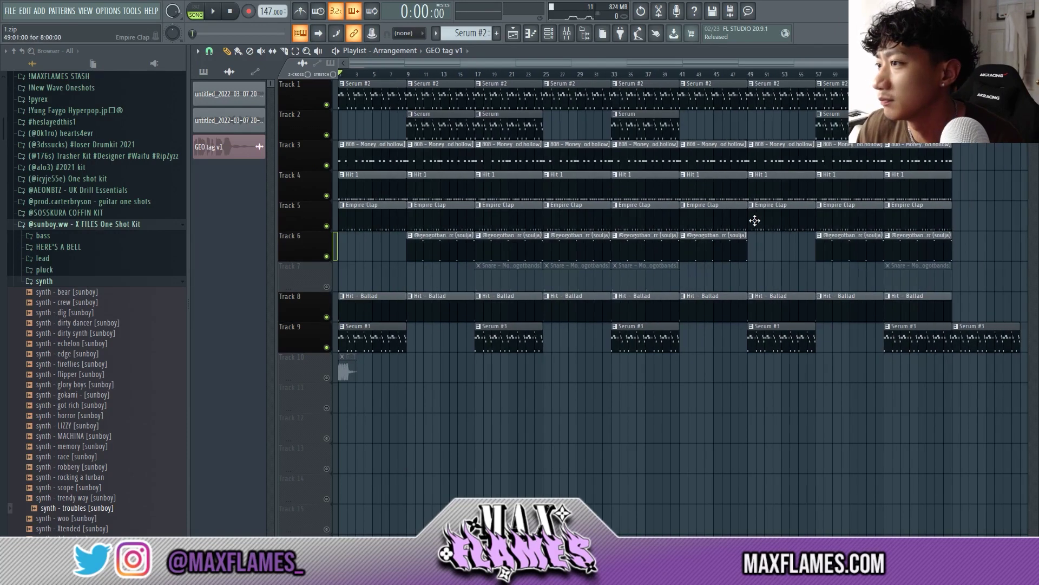
{"action": "left_click", "coordinate": [326, 287]}
{"action": "scroll", "coordinate": [423, 146], "scroll_direction": "up", "scroll_amount": 3}
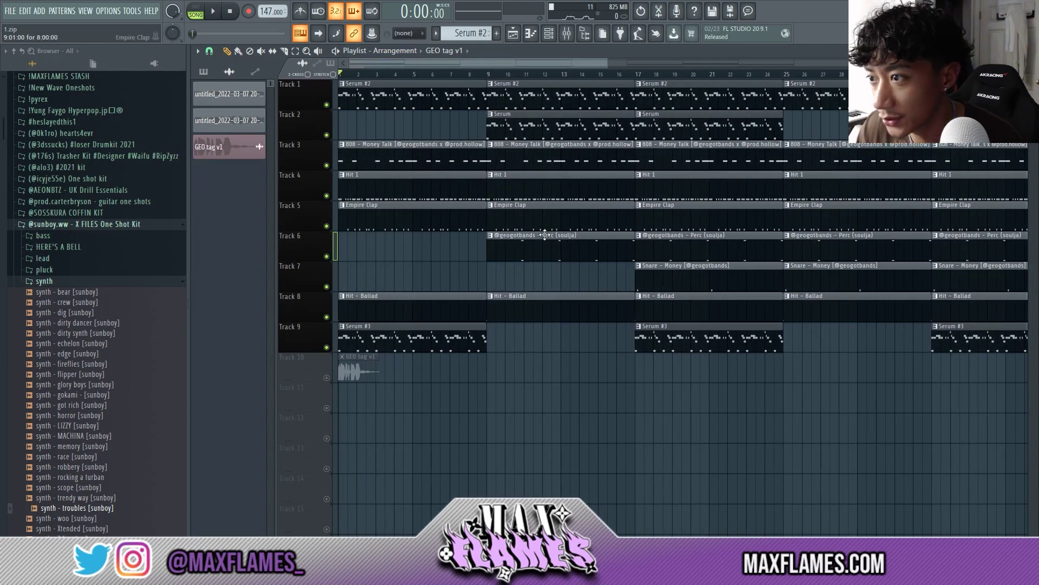
{"action": "scroll", "coordinate": [574, 236], "scroll_direction": "down", "scroll_amount": 2}
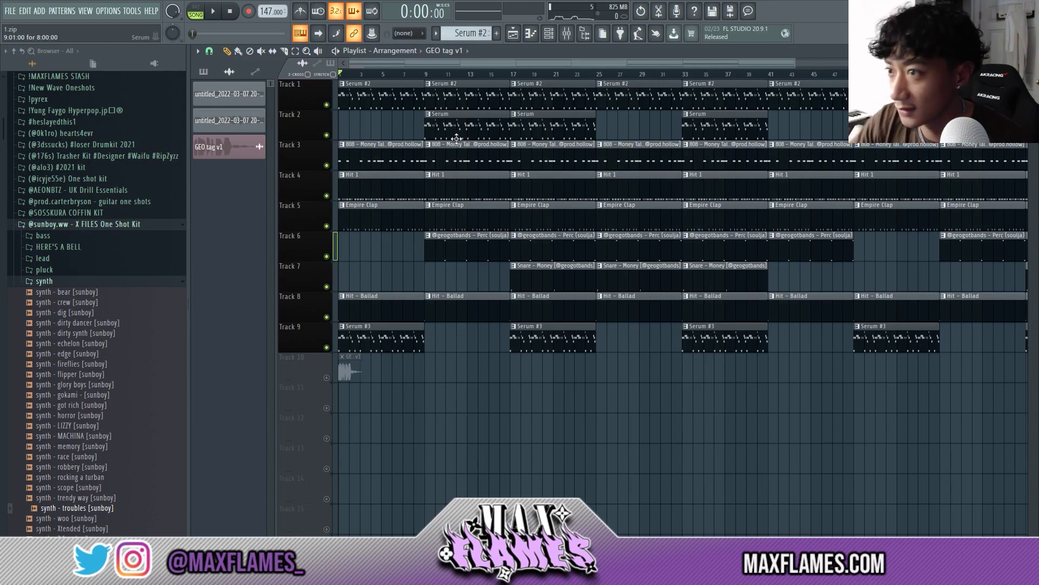
{"action": "scroll", "coordinate": [451, 80], "scroll_direction": "up", "scroll_amount": 3}
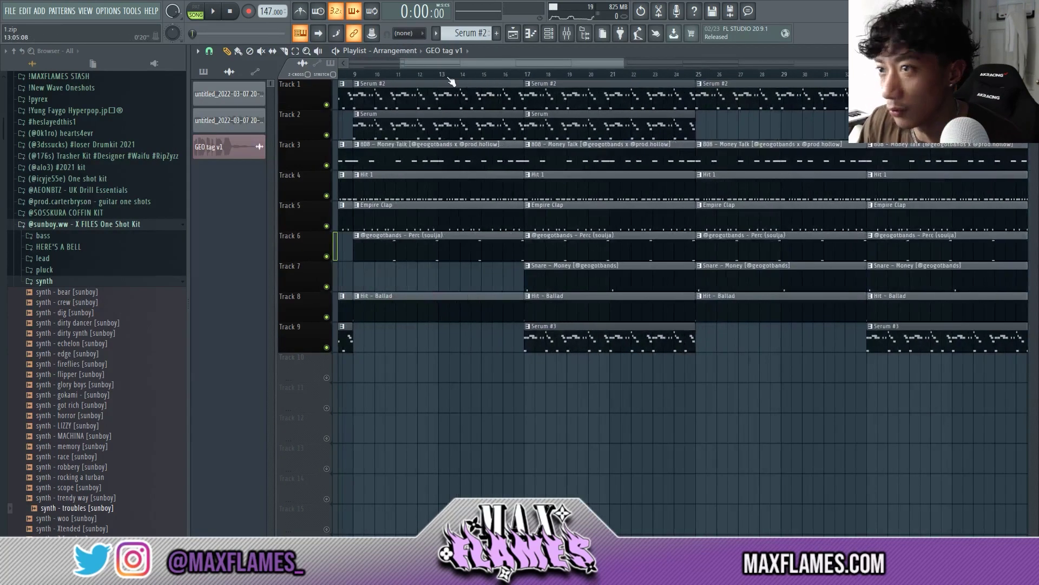
{"action": "scroll", "coordinate": [625, 96], "scroll_direction": "left", "scroll_amount": 4}
{"action": "scroll", "coordinate": [616, 100], "scroll_direction": "down", "scroll_amount": 3}
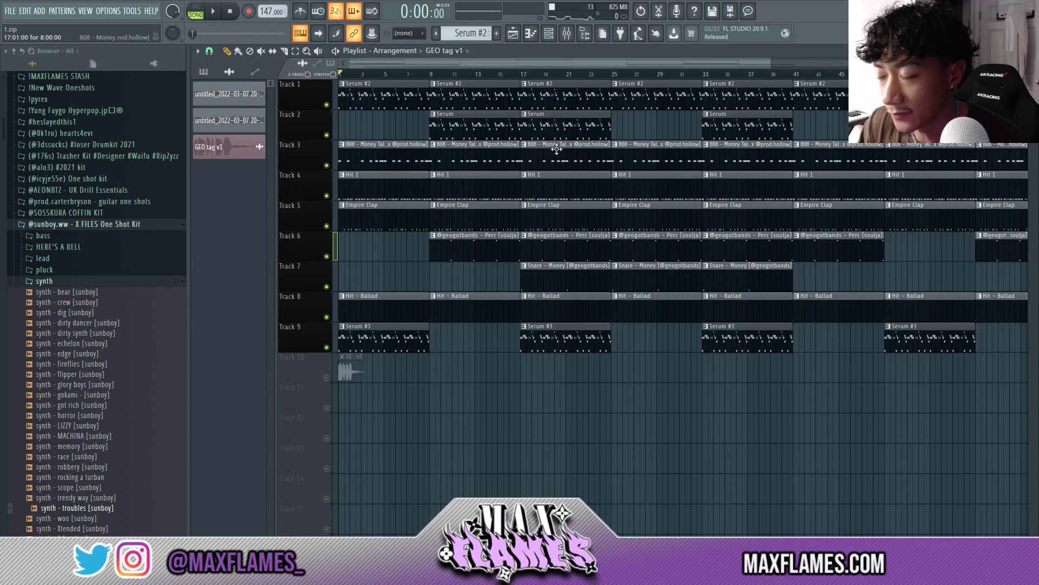
- Create empty Pattern 10 at bar 9 on Track 11 over bars 9–17, then show the Channel rack
{"action": "left_click", "coordinate": [481, 75]}
{"action": "key", "text": "F4"}
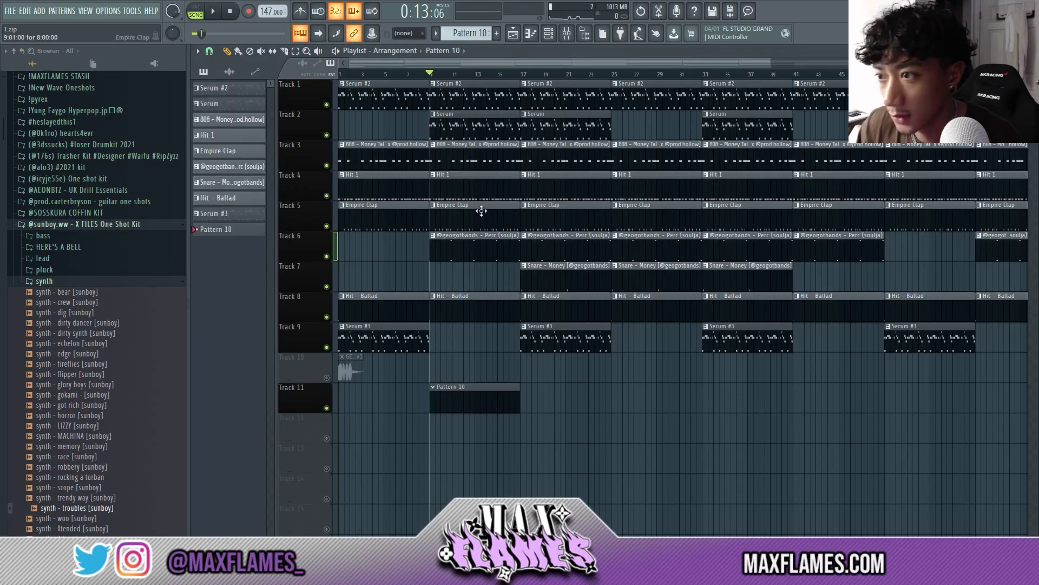
{"action": "scroll", "coordinate": [481, 211], "scroll_direction": "up", "scroll_amount": 4}
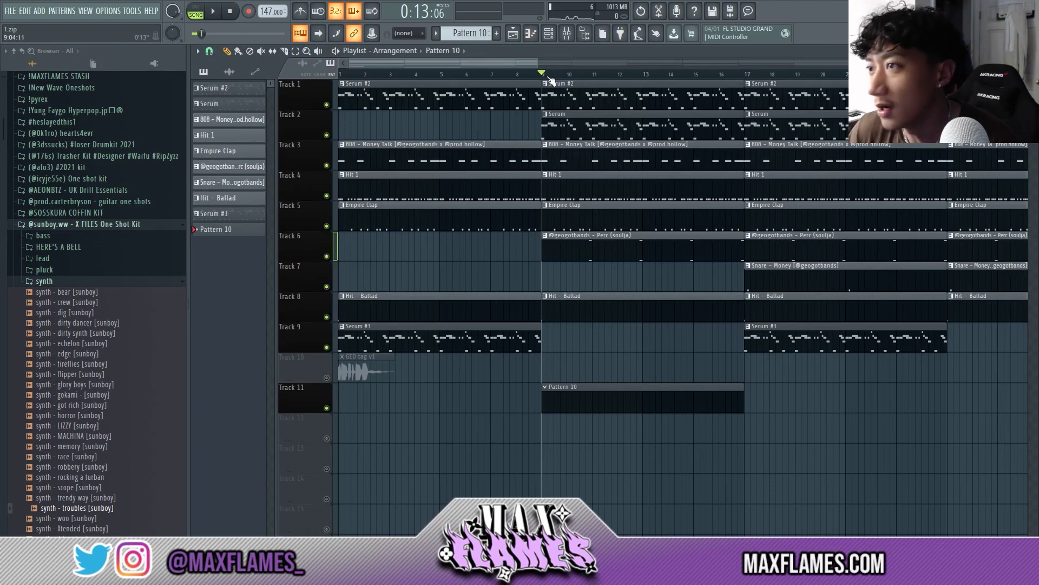
{"action": "left_click_drag", "start_coordinate": [542, 74], "coordinate": [744, 74]}
{"action": "scroll", "coordinate": [626, 248], "scroll_direction": "down", "scroll_amount": 2}
{"action": "left_click_drag", "start_coordinate": [357, 63], "coordinate": [449, 66]}
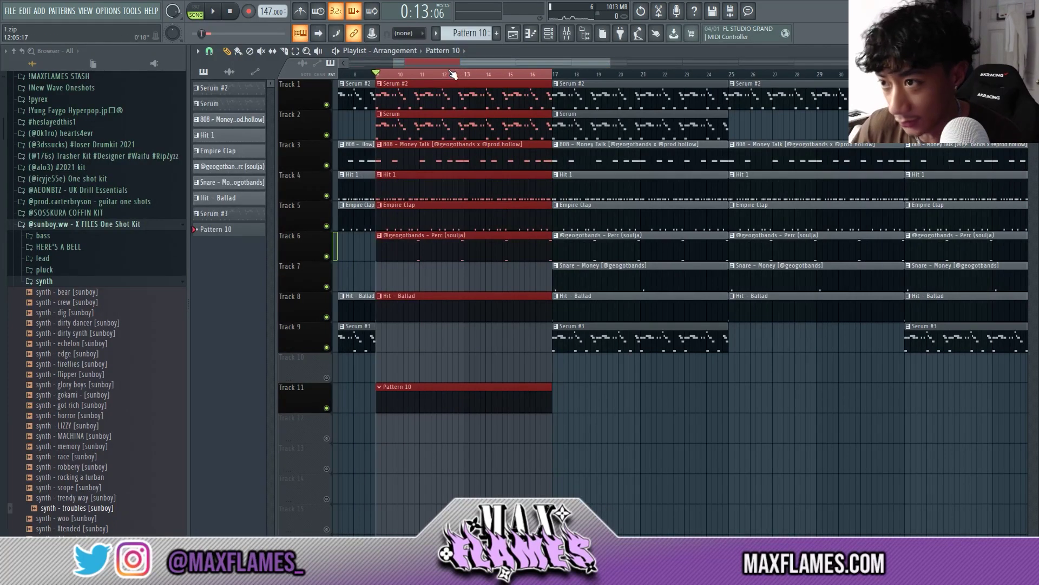
{"action": "key", "text": "ctrl+d"}
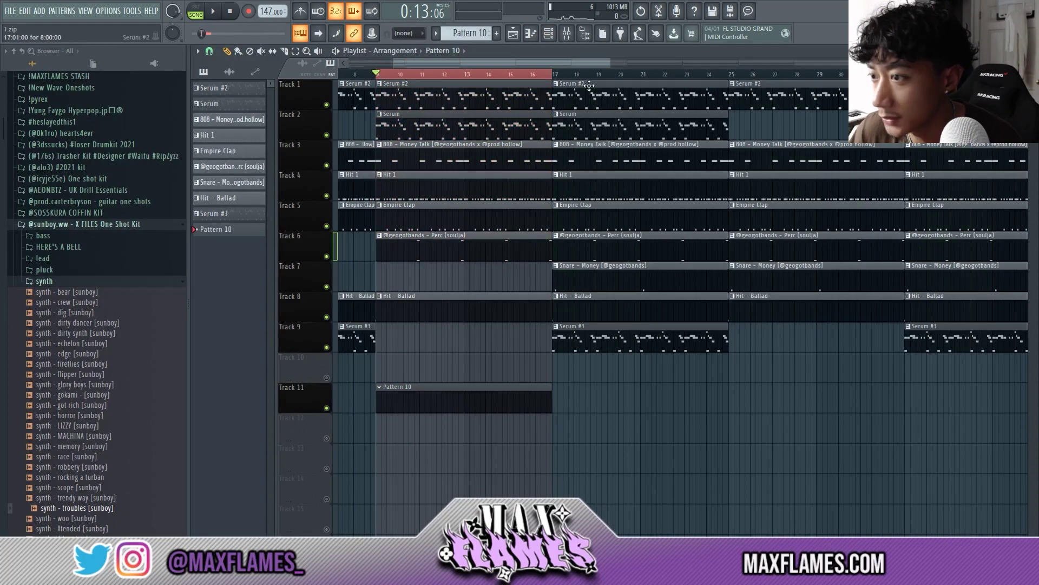
{"action": "key", "text": "F6"}
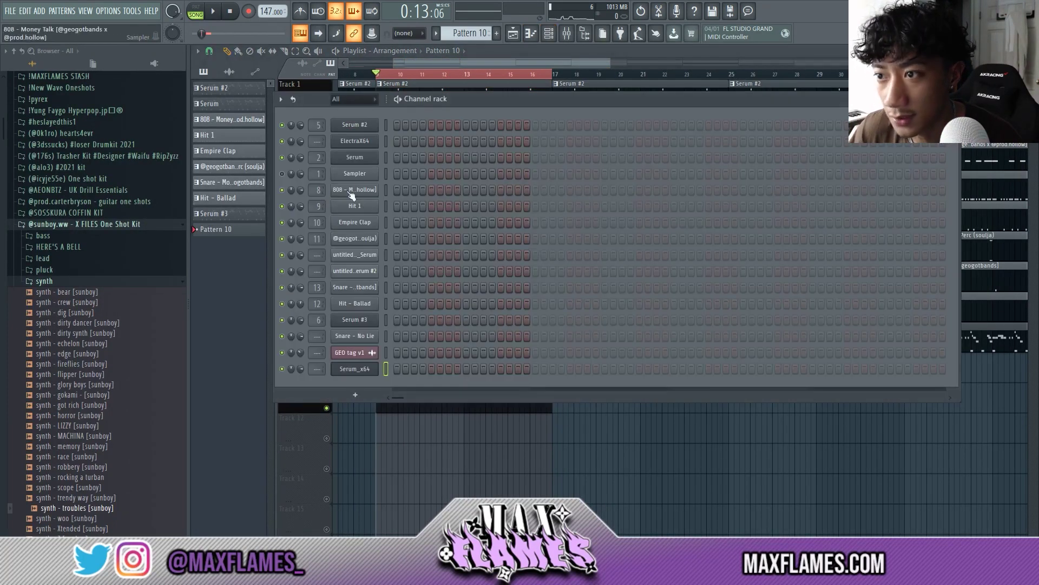
- Load the SY - Cinema preset into Serum_x64 from the Synth category
{"action": "left_click", "coordinate": [358, 369]}
{"action": "left_click", "coordinate": [681, 201]}
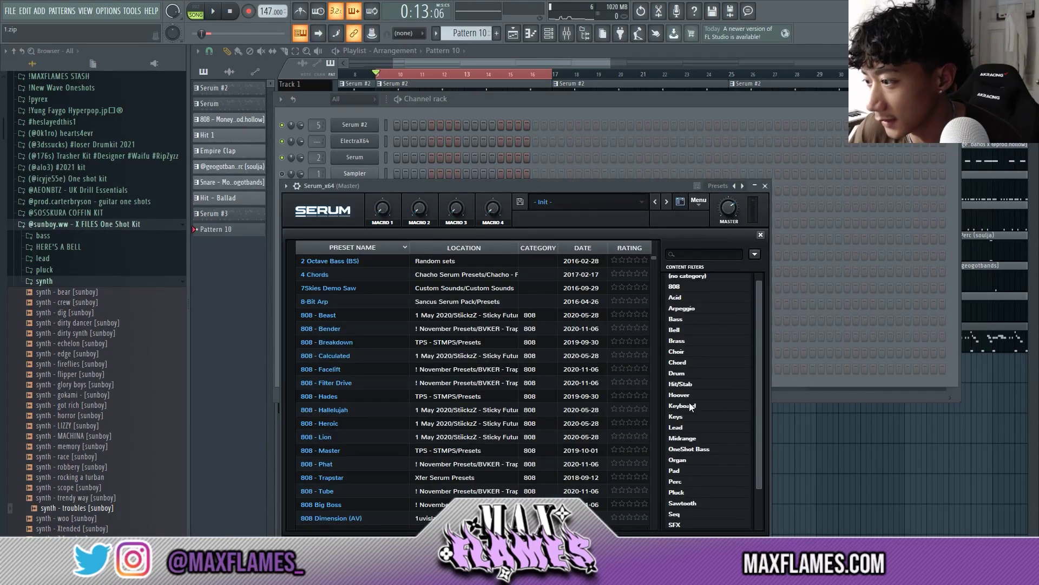
{"action": "left_click", "coordinate": [676, 427]}
{"action": "scroll", "coordinate": [515, 311], "scroll_direction": "down", "scroll_amount": 6}
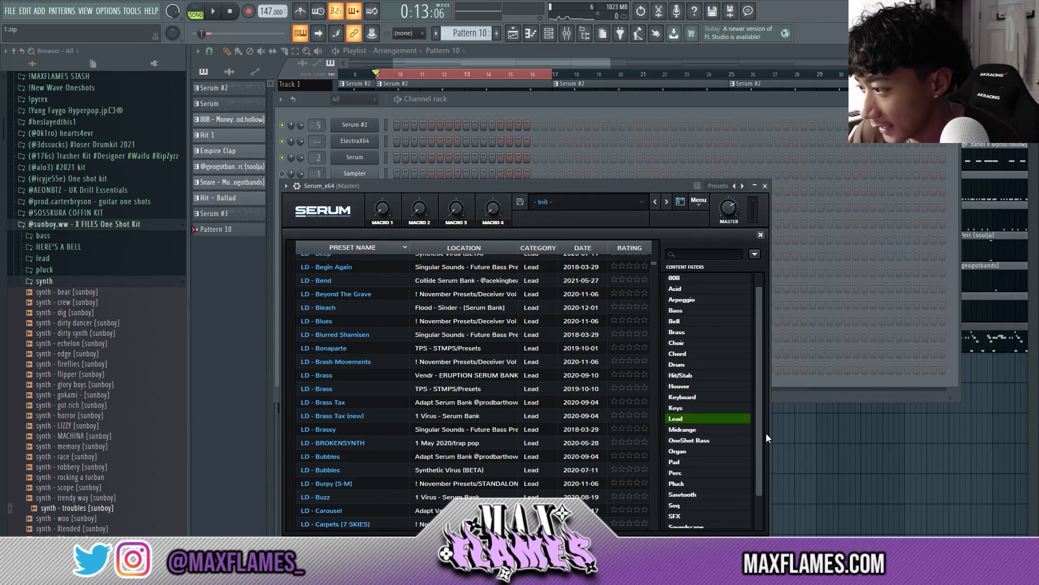
{"action": "scroll", "coordinate": [759, 492], "scroll_direction": "down", "scroll_amount": 2}
{"action": "left_click", "coordinate": [676, 511]}
{"action": "left_click", "coordinate": [414, 413]}
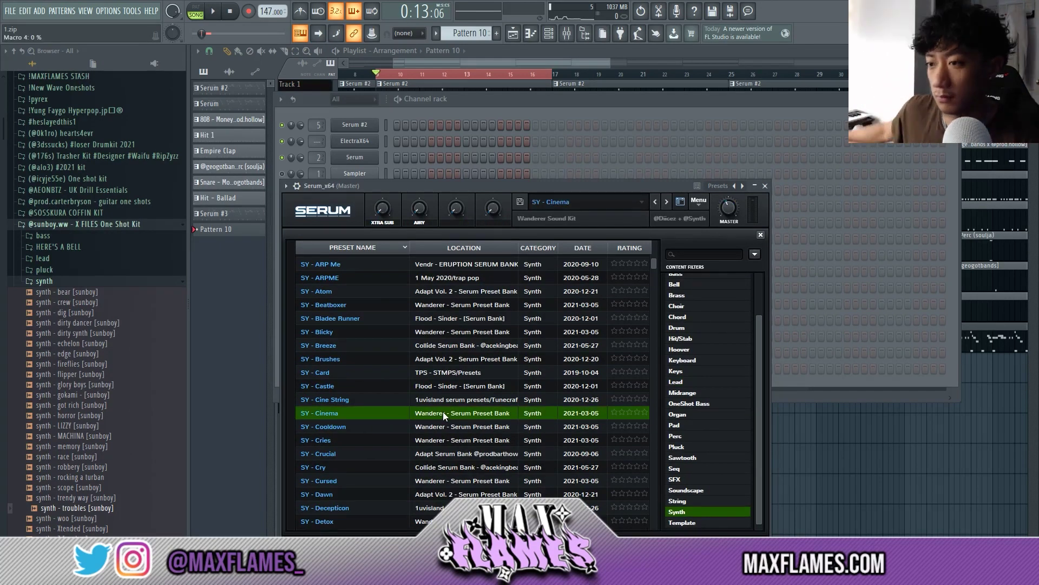
- In the piano roll, shorten the C6 note to one step and add a second short C6
{"action": "key", "text": "F7"}
{"action": "left_click_drag", "start_coordinate": [292, 161], "coordinate": [241, 161]}
{"action": "left_click", "coordinate": [250, 161]}
- Add more short C6 notes and two short F6 notes to the Serum_x64 melody
{"action": "key", "text": "ctrl+a"}
{"action": "key", "text": "ctrl+d"}
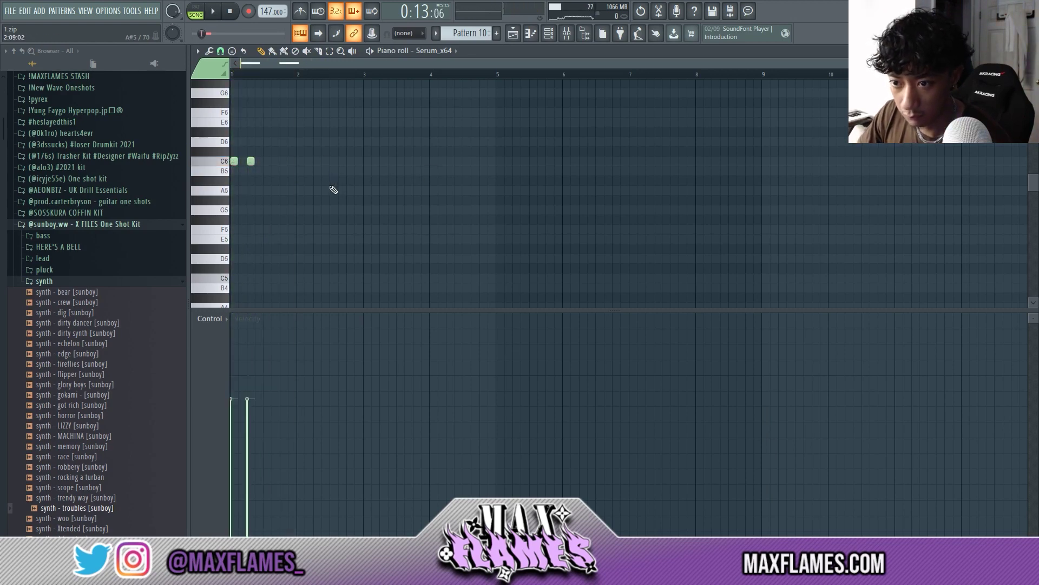
{"action": "scroll", "coordinate": [233, 217], "scroll_direction": "up", "scroll_amount": 2}
{"action": "key", "text": "space"}
{"action": "left_click", "coordinate": [267, 219]}
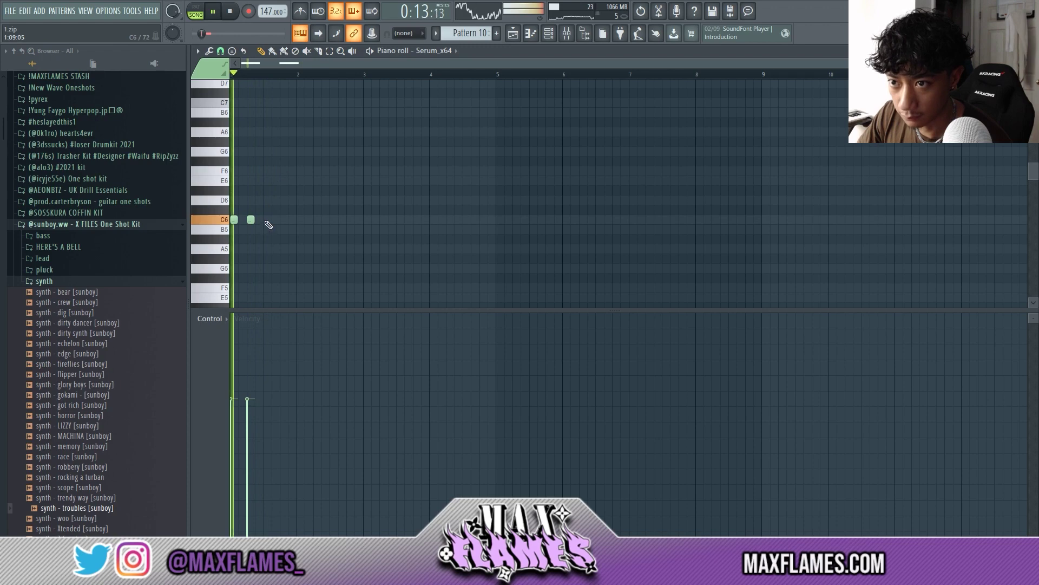
{"action": "left_click_drag", "start_coordinate": [283, 152], "coordinate": [284, 171]}
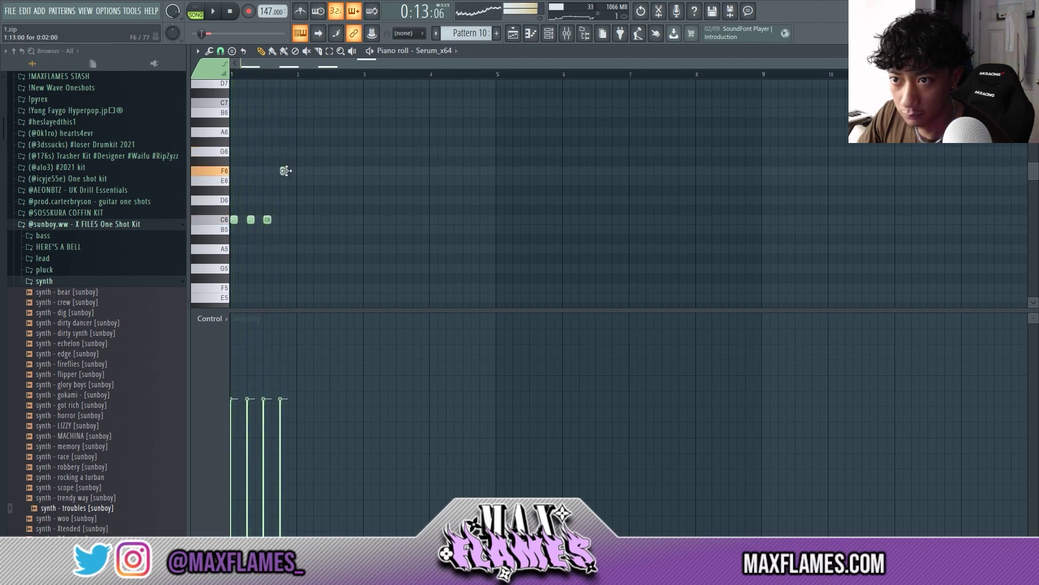
{"action": "left_click", "coordinate": [301, 171]}
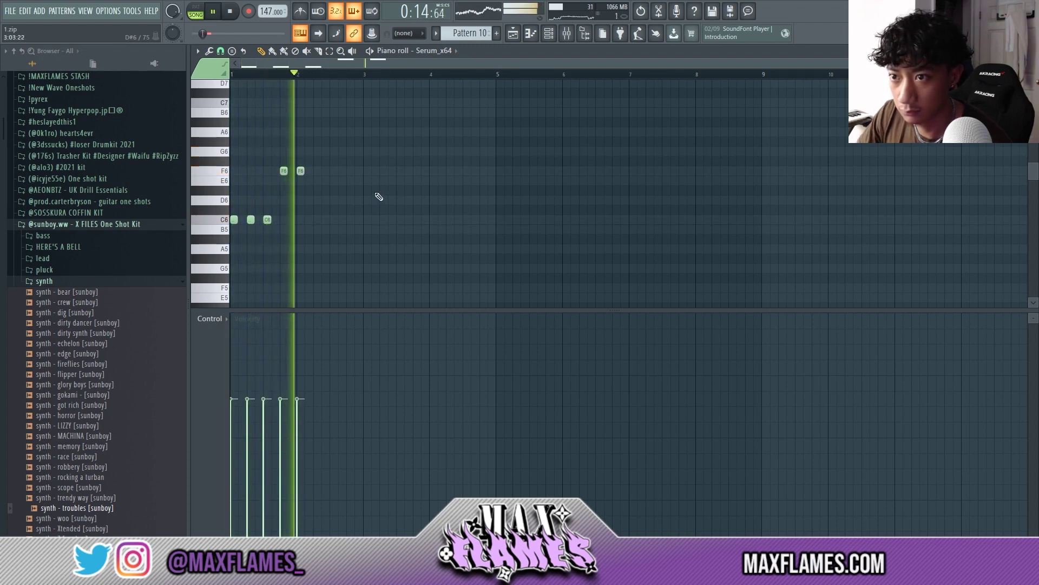
{"action": "left_click", "coordinate": [358, 220]}
{"action": "key", "text": "space"}
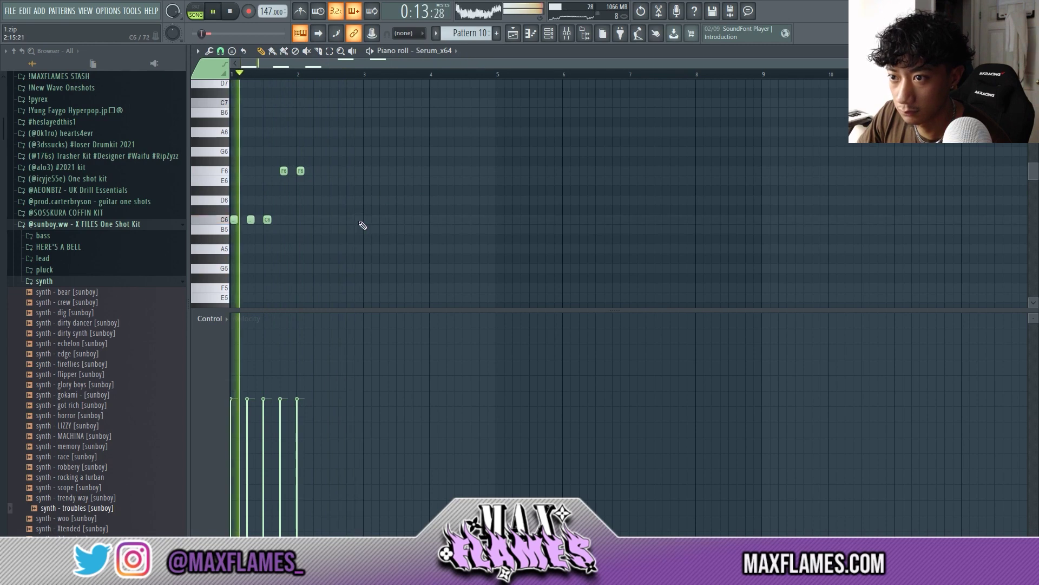
- Repeat the phrase through the pattern, play it, and bring back the Channel rack
{"action": "key", "text": "ctrl+v"}
{"action": "key", "text": "space"}
{"action": "key", "text": "F6"}
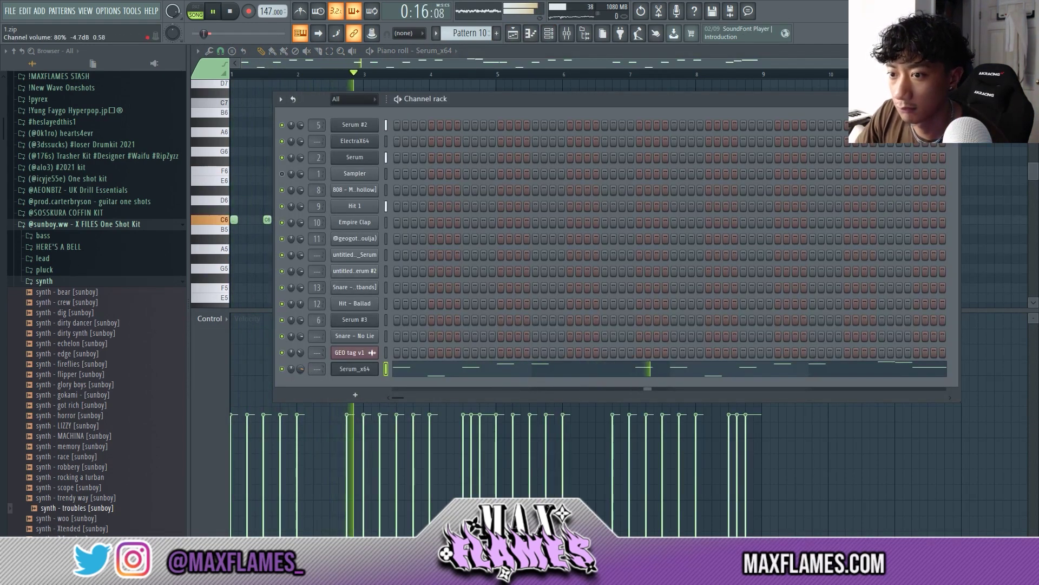
- Copy the Pattern 10 clip to bar 25 on Track 11 in the Playlist
{"action": "key", "text": "F5"}
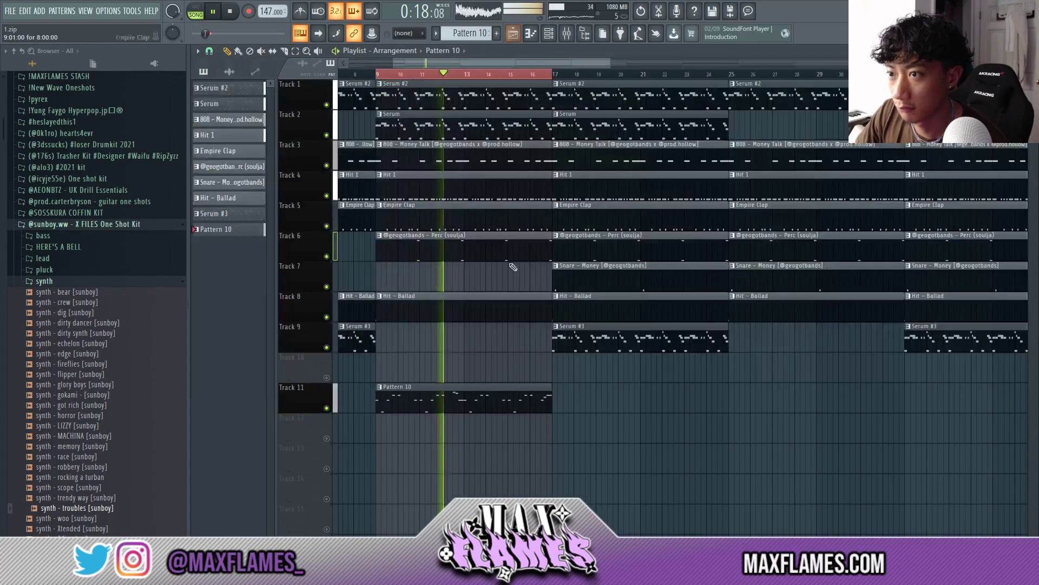
{"action": "scroll", "coordinate": [517, 375], "scroll_direction": "down", "scroll_amount": 2}
{"action": "left_click_drag", "start_coordinate": [503, 388], "coordinate": [760, 388]}
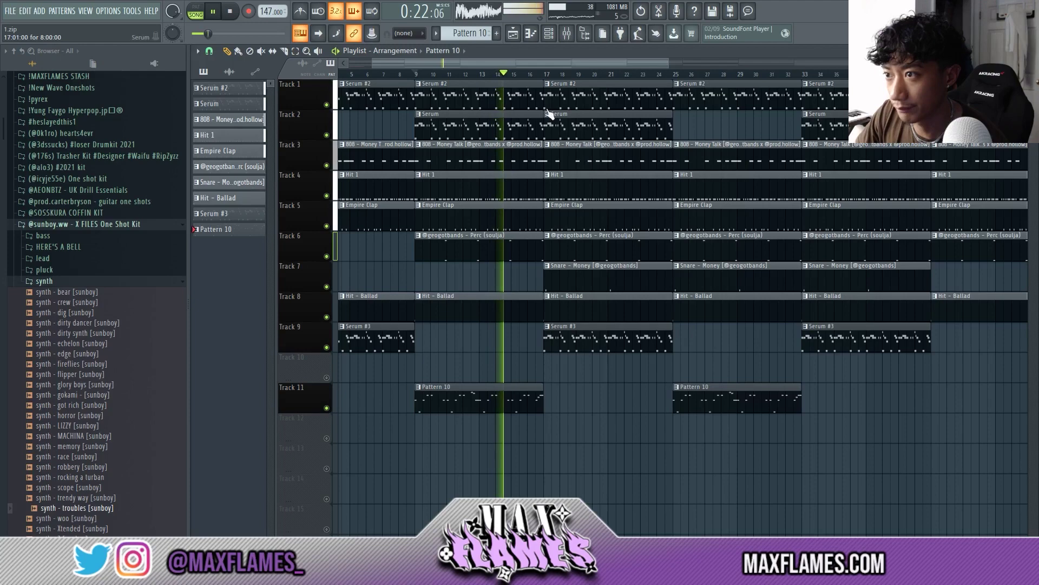
{"action": "key", "text": "space"}
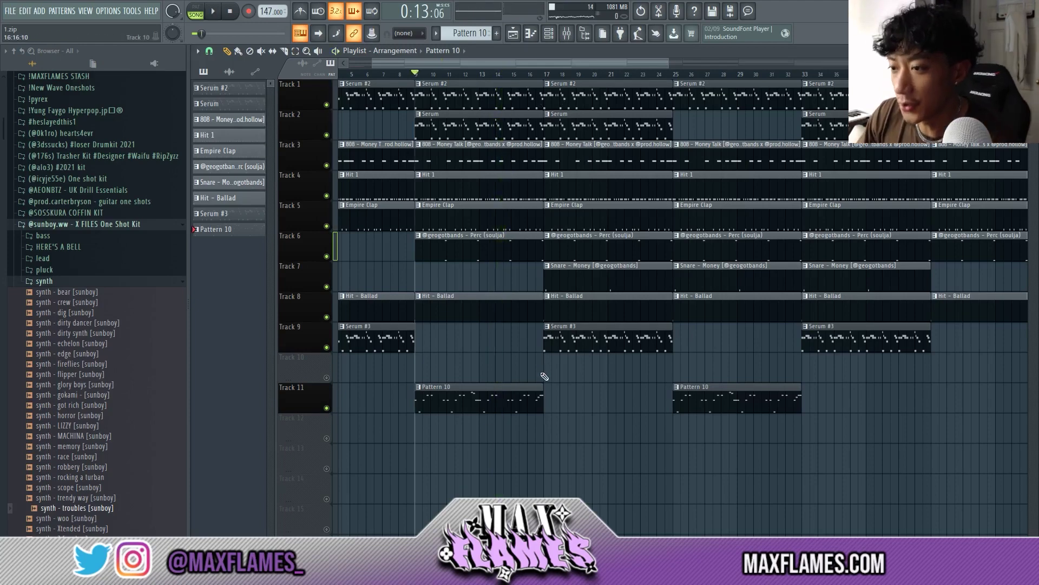
{"action": "scroll", "coordinate": [475, 417], "scroll_direction": "up", "scroll_amount": 1}
{"action": "scroll", "coordinate": [475, 417], "scroll_direction": "up", "scroll_amount": 2}
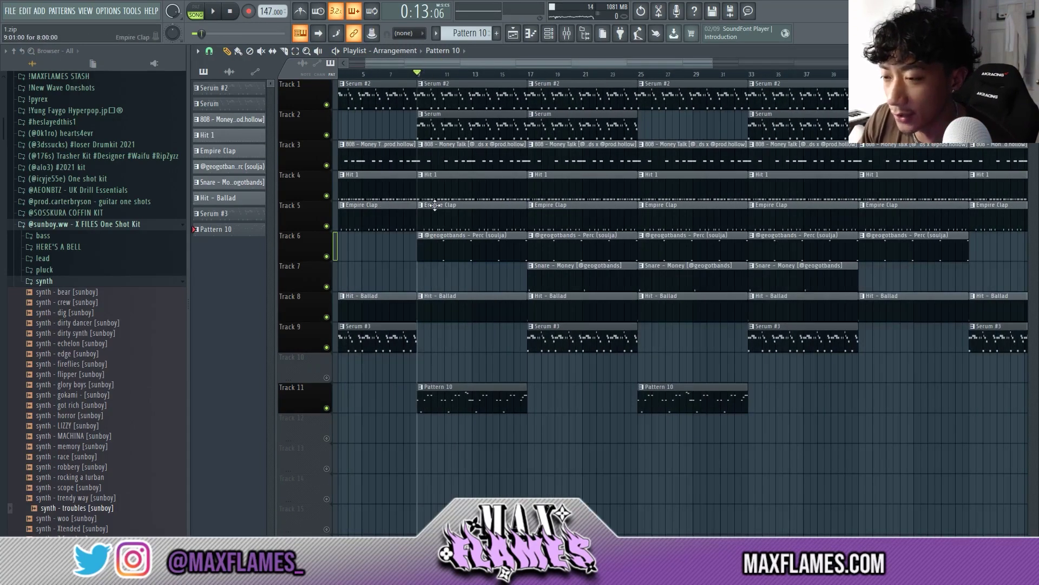
{"action": "scroll", "coordinate": [427, 230], "scroll_direction": "up", "scroll_amount": 1}
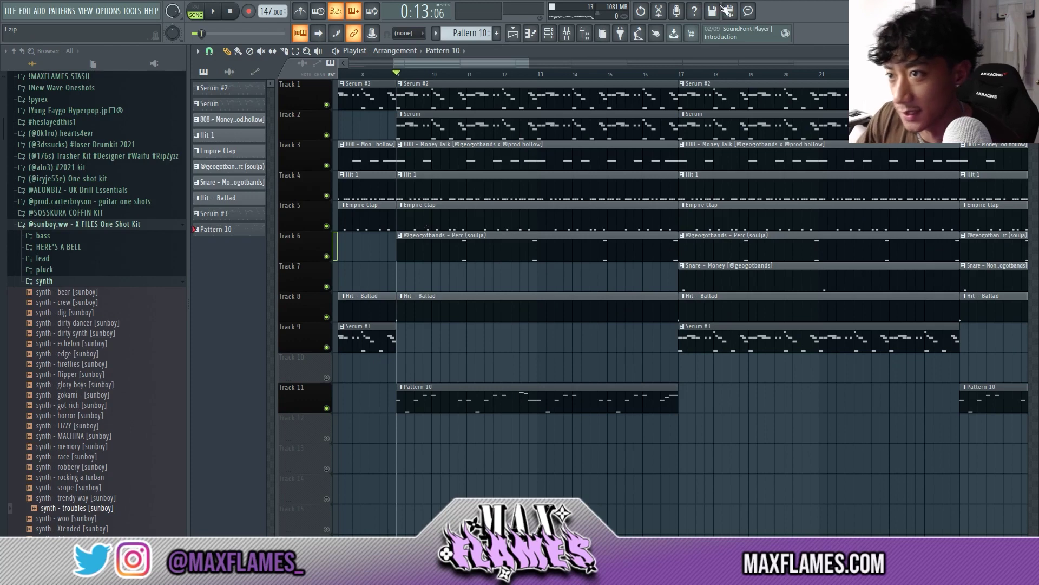
{"action": "scroll", "coordinate": [595, 85], "scroll_direction": "down", "scroll_amount": 3}
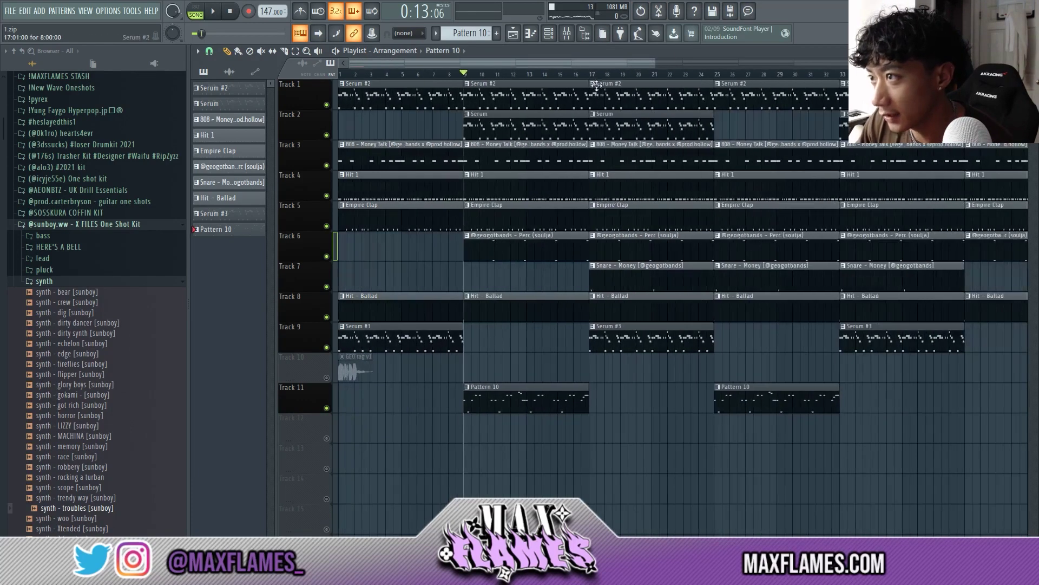
- Delete the drum and 808 clips within bars 17–25
{"action": "left_click_drag", "start_coordinate": [595, 76], "coordinate": [719, 76]}
{"action": "scroll", "coordinate": [639, 303], "scroll_direction": "up", "scroll_amount": 3}
{"action": "right_click", "coordinate": [692, 167]}
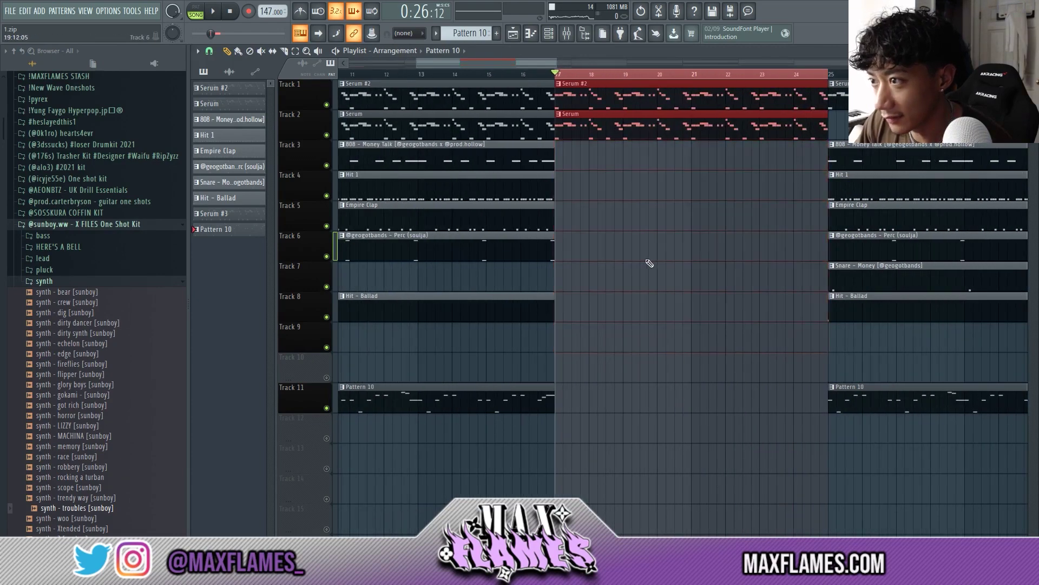
{"action": "scroll", "coordinate": [648, 262], "scroll_direction": "down", "scroll_amount": 1}
{"action": "scroll", "coordinate": [575, 216], "scroll_direction": "down", "scroll_amount": 3}
{"action": "scroll", "coordinate": [475, 33], "scroll_direction": "up", "scroll_amount": 1}
{"action": "scroll", "coordinate": [474, 33], "scroll_direction": "down", "scroll_amount": 1}
{"action": "scroll", "coordinate": [474, 33], "scroll_direction": "up", "scroll_amount": 1}
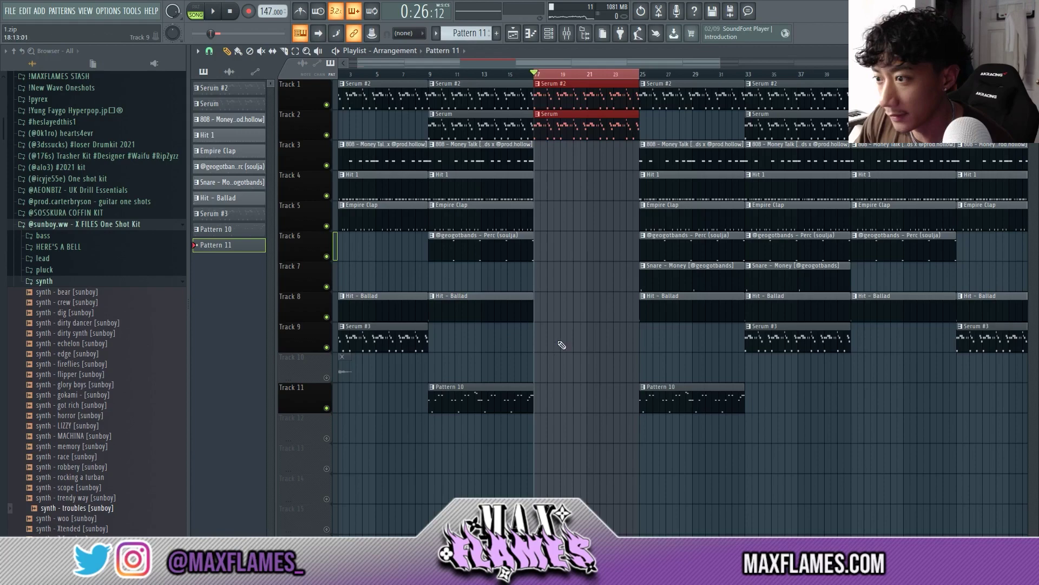
- Place a Pattern 11 clip on Track 9 at bar 17 and open the Channel rack
{"action": "left_click", "coordinate": [539, 341]}
{"action": "left_click", "coordinate": [547, 342]}
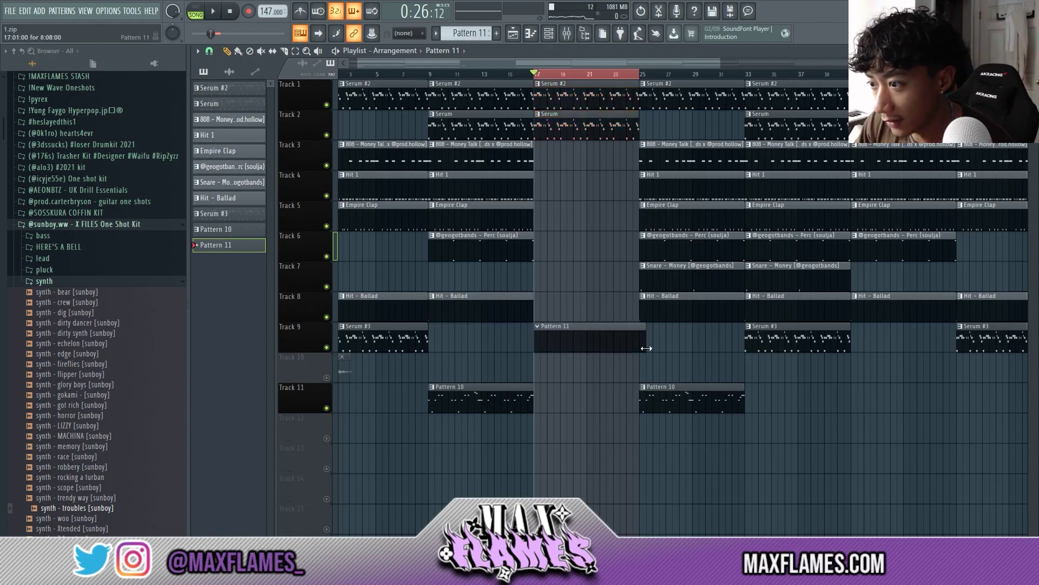
{"action": "scroll", "coordinate": [644, 346], "scroll_direction": "down", "scroll_amount": 1}
{"action": "scroll", "coordinate": [641, 340], "scroll_direction": "up", "scroll_amount": 3}
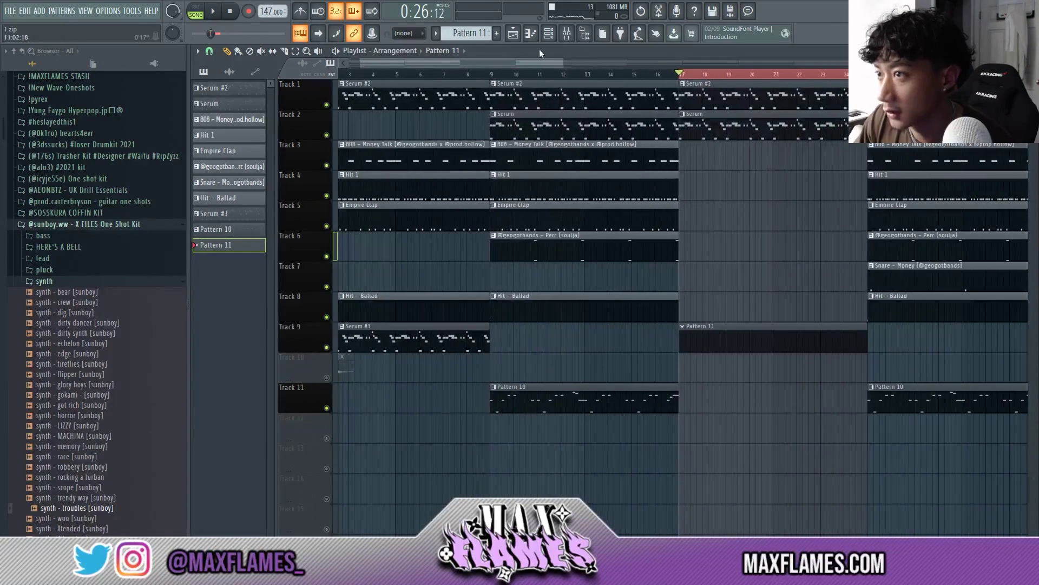
{"action": "left_click", "coordinate": [548, 33]}
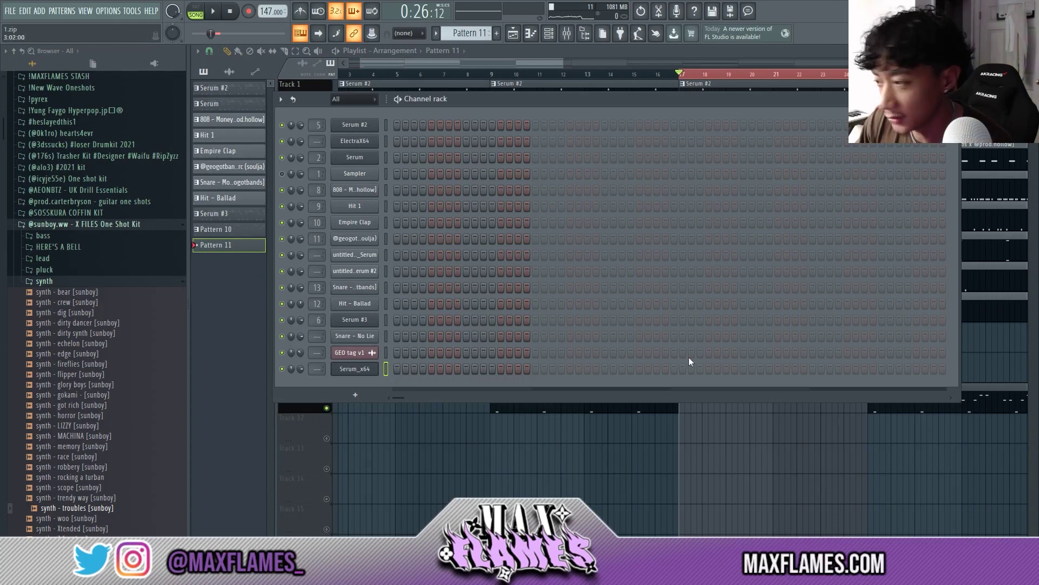
- Drop the three C6 notes in the 808 piano roll an octave to C5
{"action": "key", "text": "F6"}
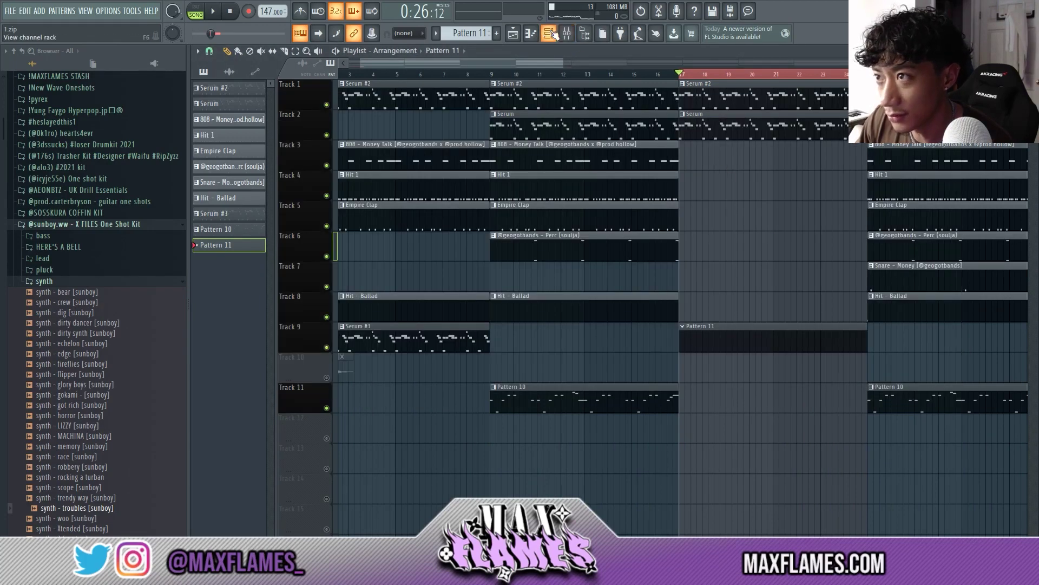
{"action": "key", "text": "F6"}
{"action": "right_click", "coordinate": [382, 184]}
{"action": "left_click", "coordinate": [430, 190]}
{"action": "scroll", "coordinate": [286, 196], "scroll_direction": "down", "scroll_amount": 5}
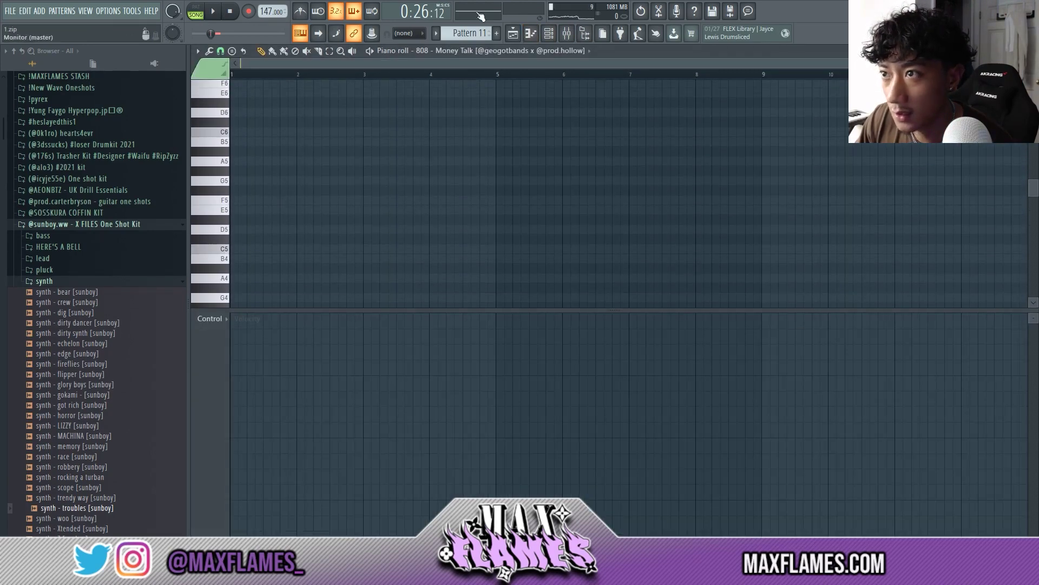
{"action": "left_click", "coordinate": [548, 33]}
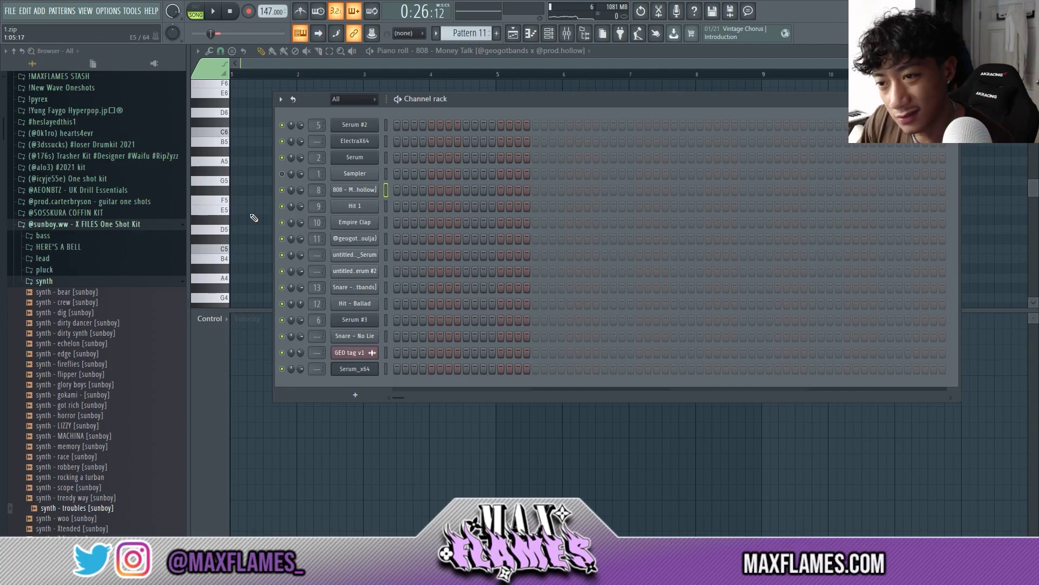
{"action": "key", "text": "F6"}
{"action": "scroll", "coordinate": [387, 112], "scroll_direction": "down", "scroll_amount": 3}
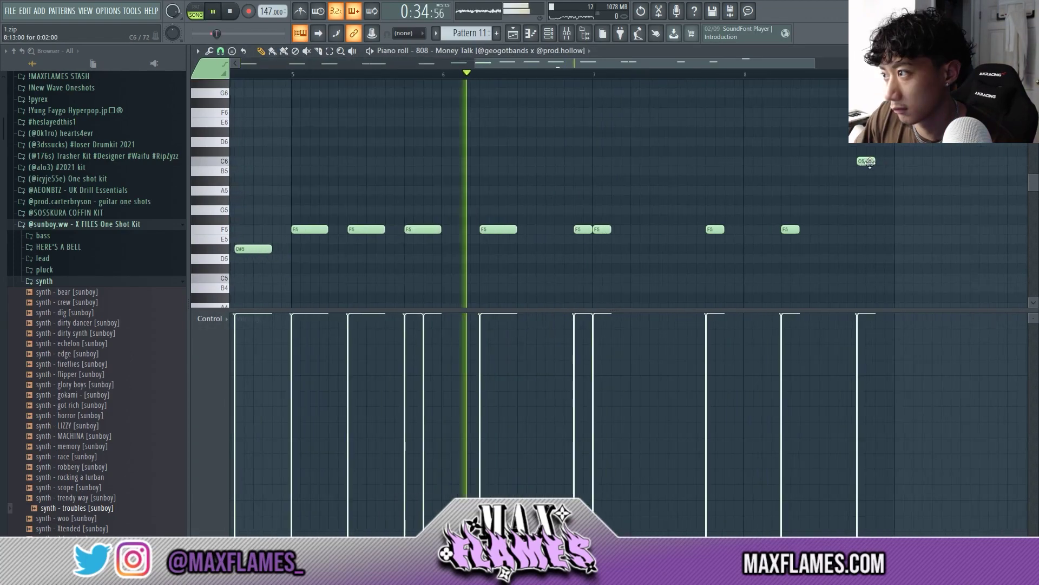
{"action": "key", "text": "ctrl+Down"}
{"action": "key", "text": "ctrl+d"}
{"action": "scroll", "coordinate": [896, 177], "scroll_direction": "down", "scroll_amount": 3}
{"action": "scroll", "coordinate": [898, 178], "scroll_direction": "down", "scroll_amount": 2}
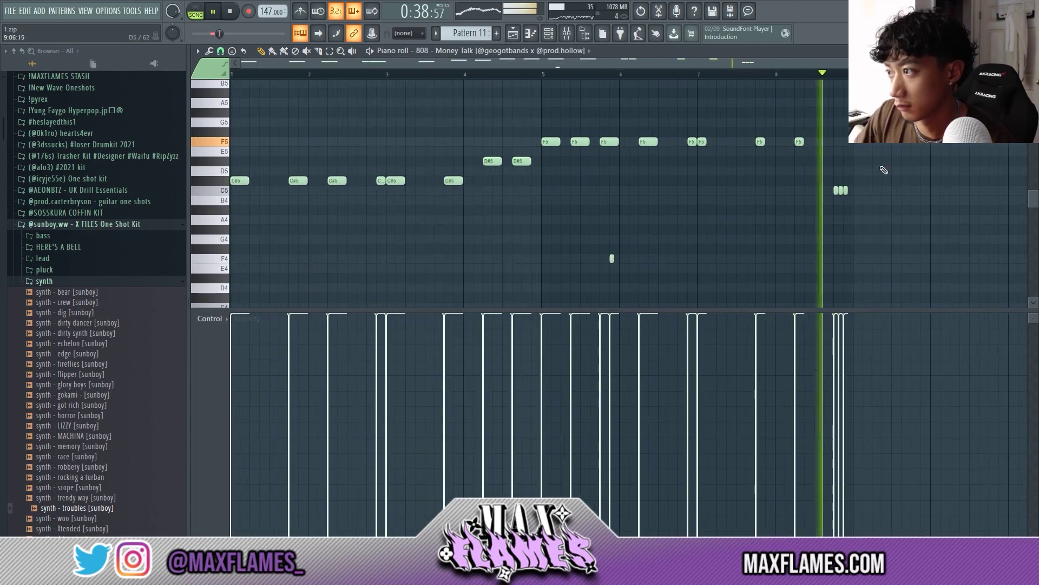
{"action": "key", "text": "space"}
- Delete two C5 notes from the Hit 1 pattern's piano roll
{"action": "left_click", "coordinate": [564, 33]}
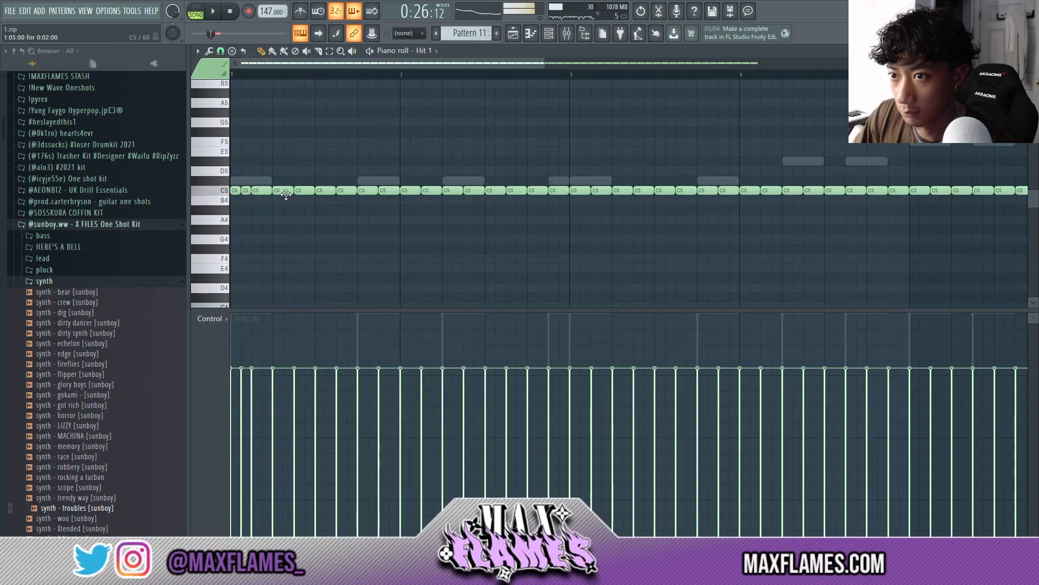
{"action": "right_click", "coordinate": [325, 190]}
{"action": "right_click", "coordinate": [347, 191]}
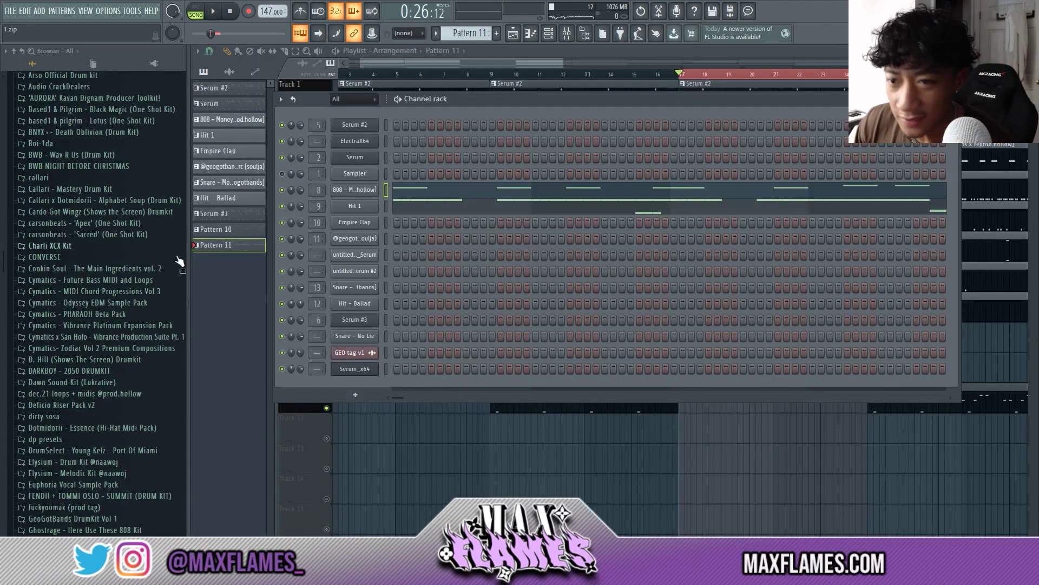
- Add mf - grenade snare from MaxFlames - Pressure Drum Kit > Snares as a new channel
{"action": "scroll", "coordinate": [124, 295], "scroll_direction": "down", "scroll_amount": 15}
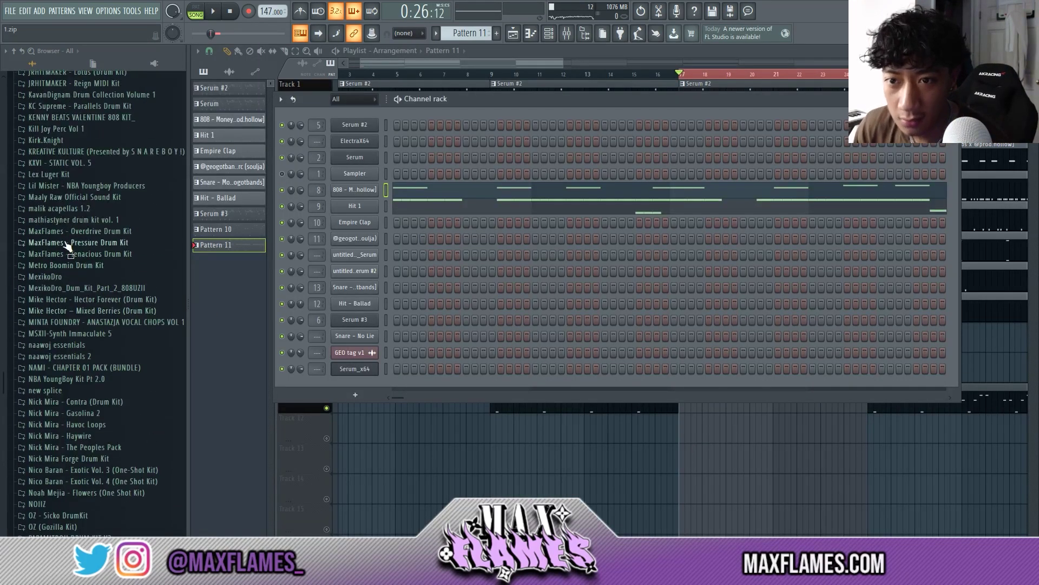
{"action": "left_click", "coordinate": [65, 242]}
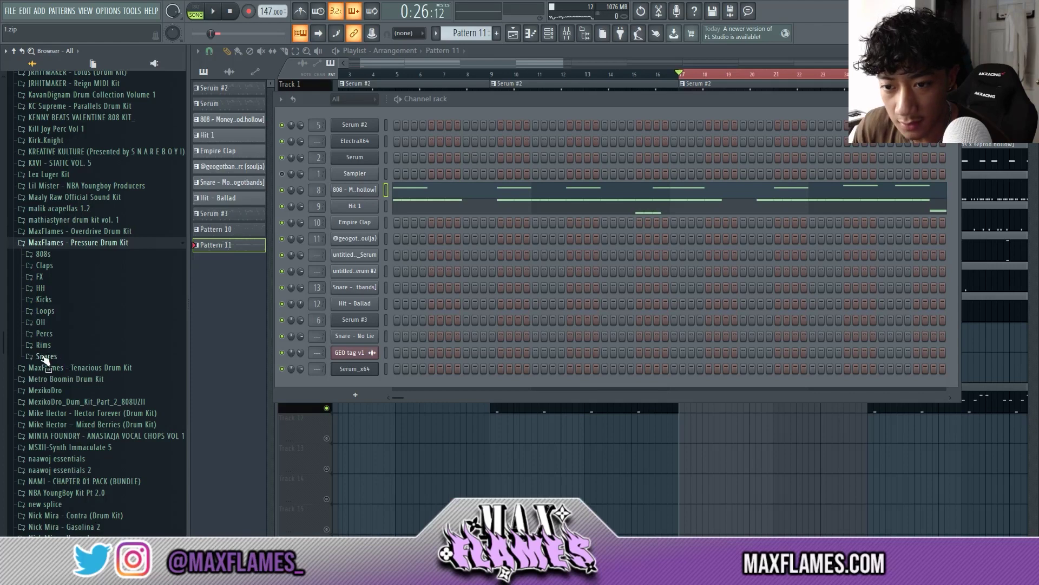
{"action": "left_click", "coordinate": [49, 358]}
{"action": "left_click_drag", "start_coordinate": [52, 409], "coordinate": [383, 382]}
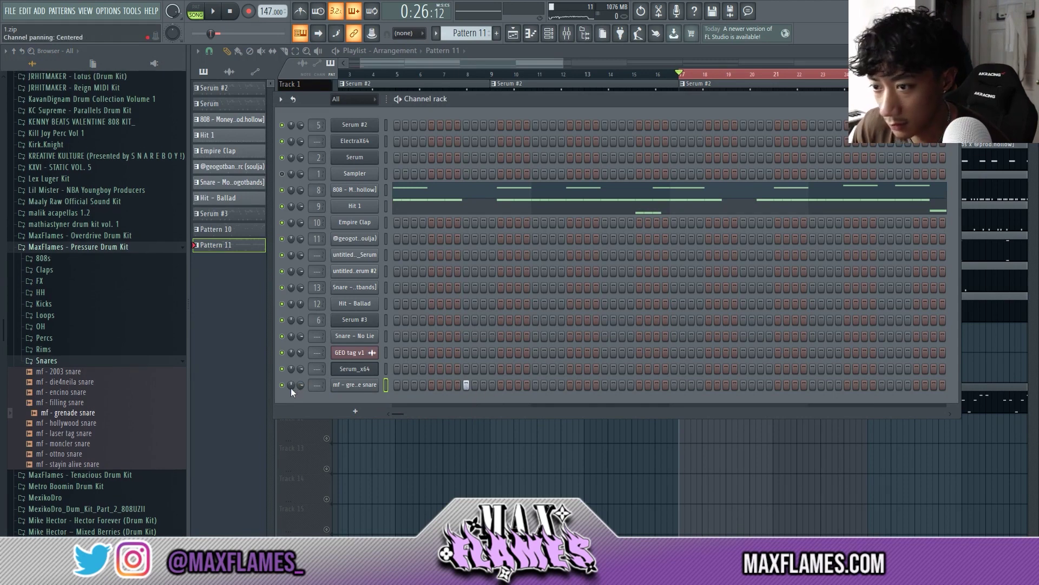
- Program four grenade snare steps in Pattern 11 and open its piano roll
{"action": "key", "text": "space"}
{"action": "left_click", "coordinate": [605, 385]}
{"action": "left_click", "coordinate": [743, 384]}
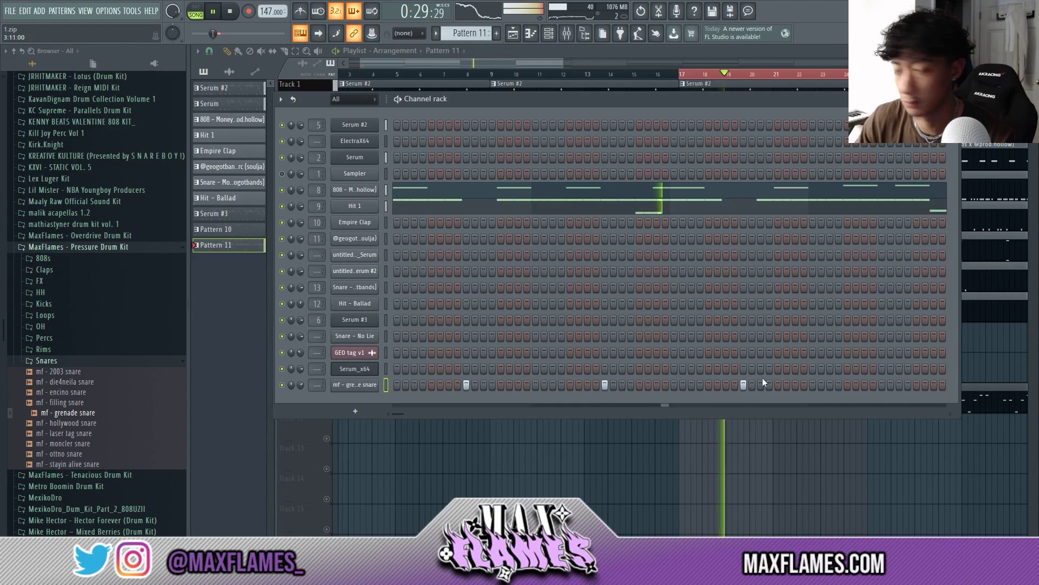
{"action": "left_click", "coordinate": [881, 384]}
{"action": "left_click", "coordinate": [829, 385]}
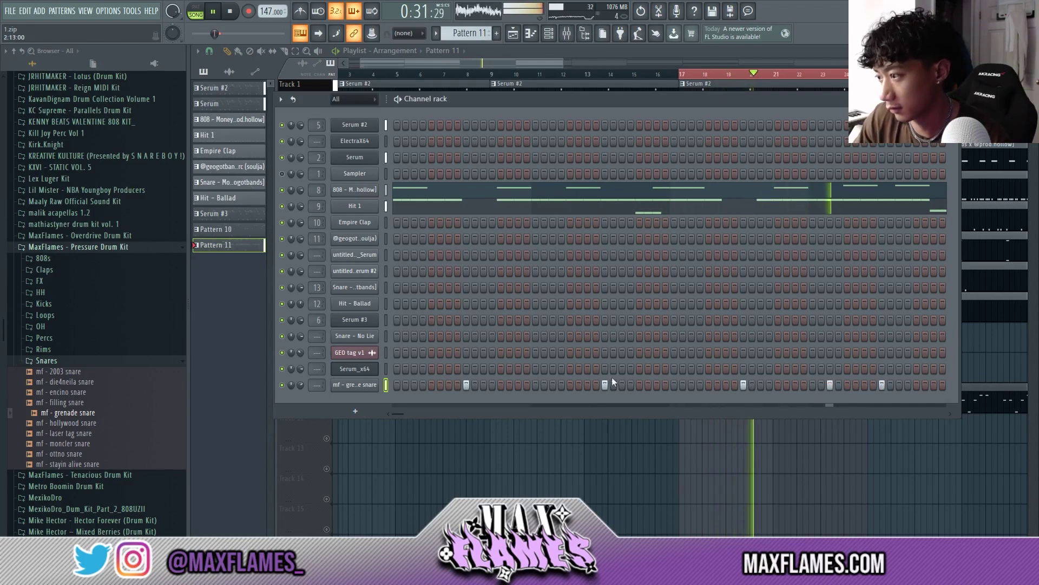
{"action": "right_click", "coordinate": [371, 392]}
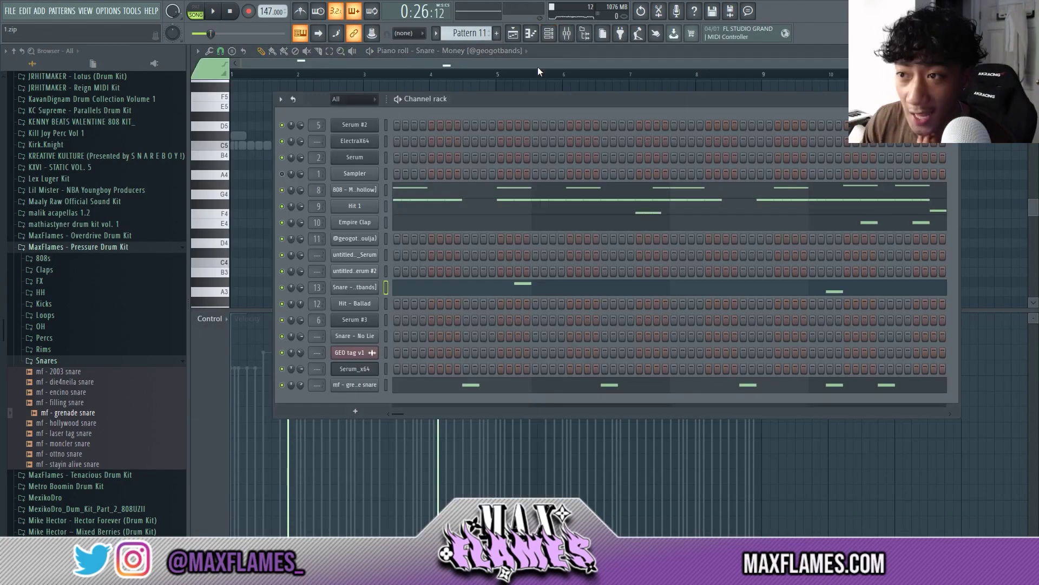
- Audition the arrangement from bar 9 and then from bar 17 in the Playlist
{"action": "left_click", "coordinate": [512, 34]}
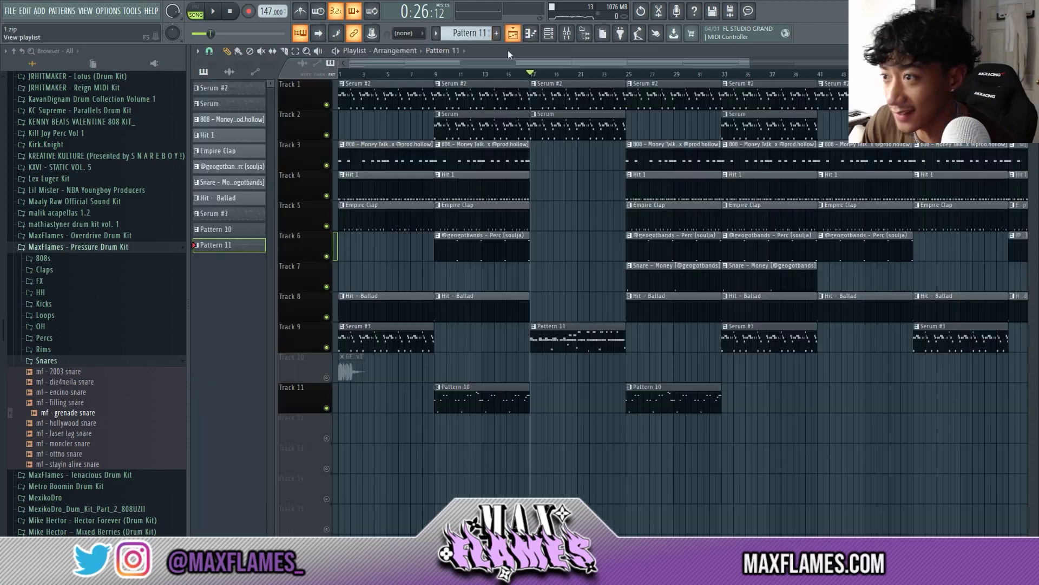
{"action": "left_click", "coordinate": [412, 75]}
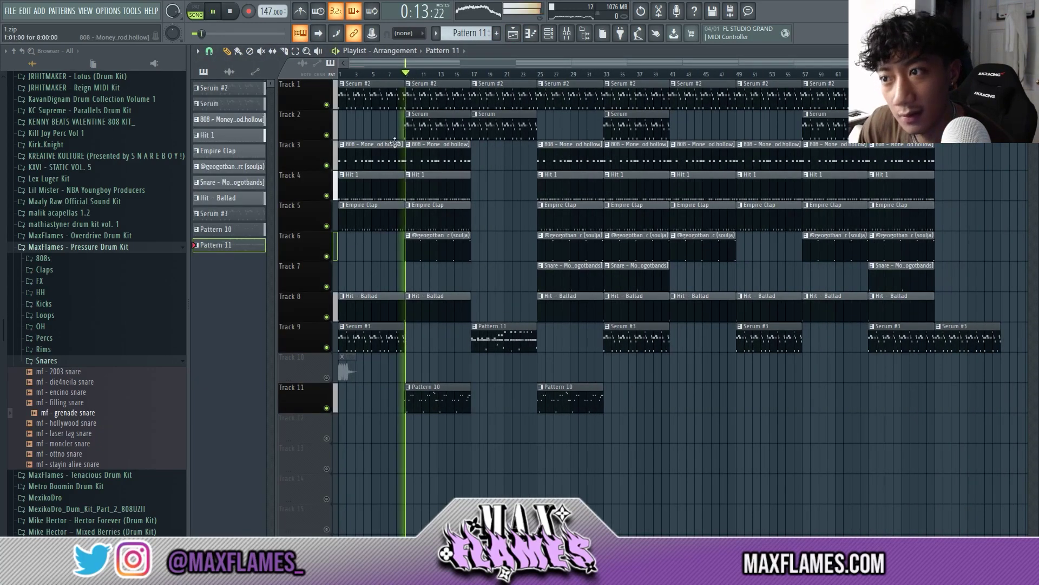
{"action": "scroll", "coordinate": [428, 156], "scroll_direction": "up", "scroll_amount": 2}
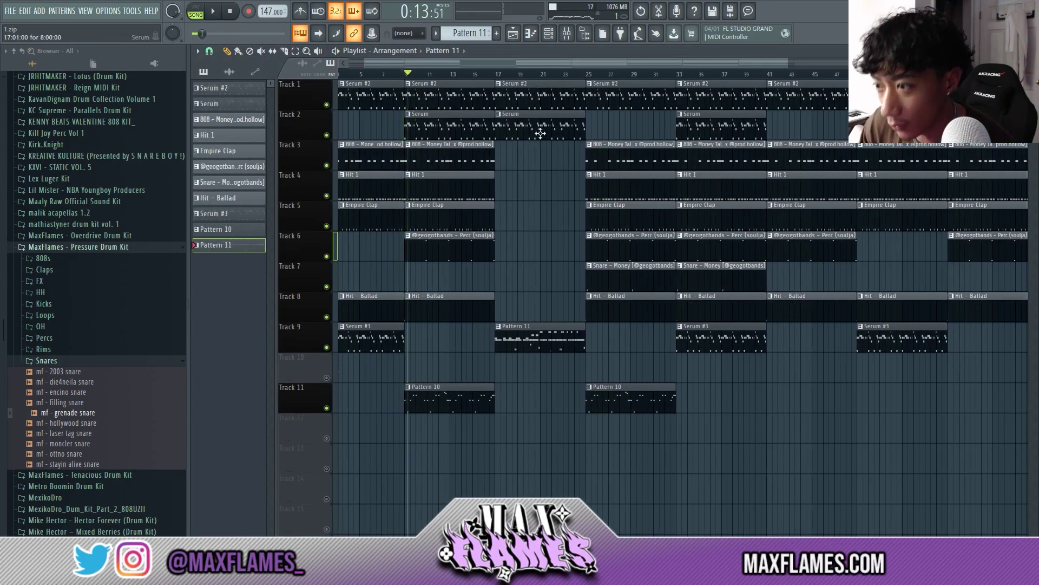
{"action": "left_click", "coordinate": [502, 75]}
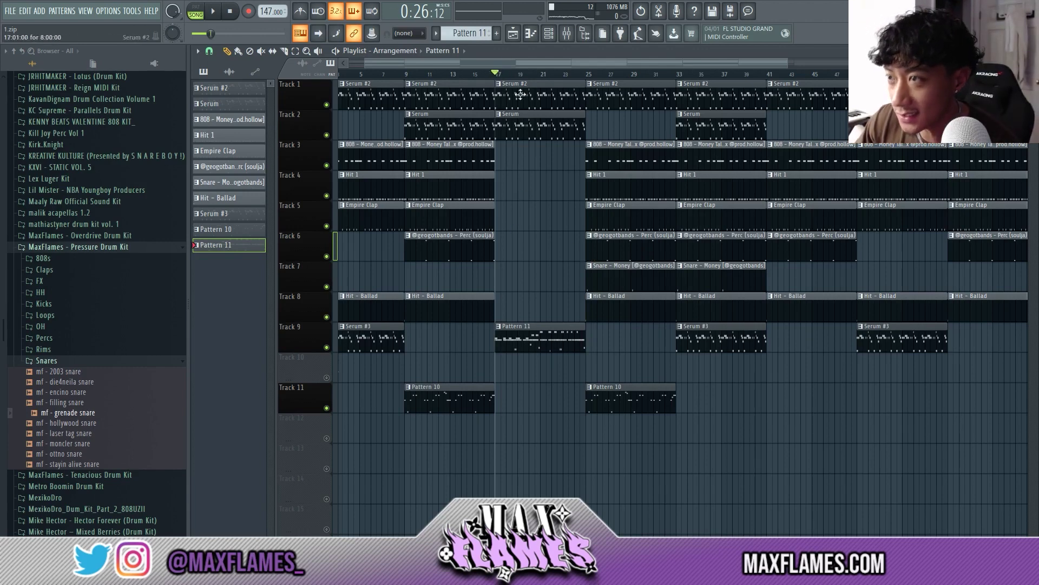
- Duplicate both Snare - Money notes four bars later in its piano roll
{"action": "left_click", "coordinate": [552, 36]}
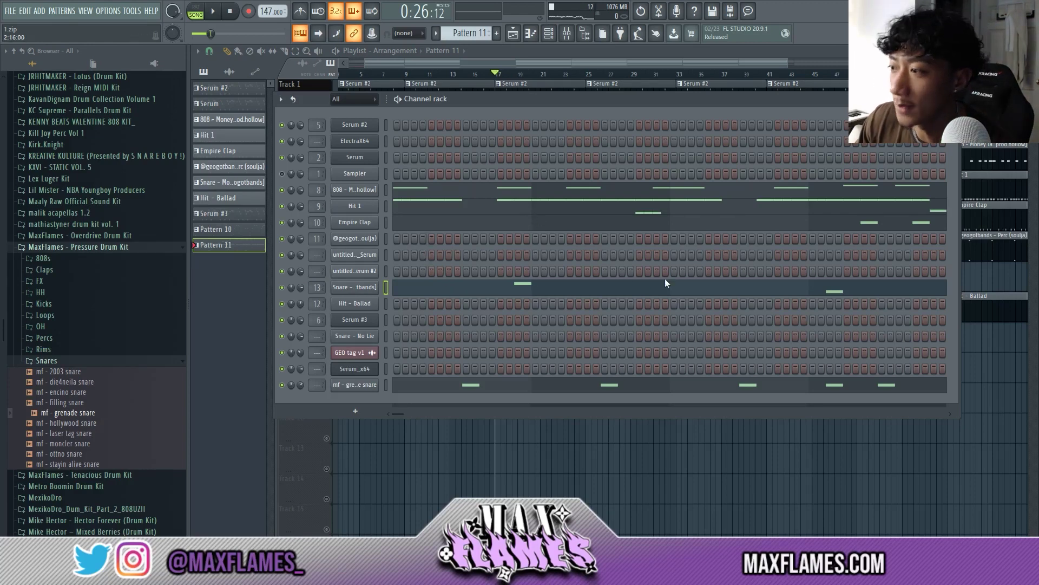
{"action": "left_click", "coordinate": [449, 290]}
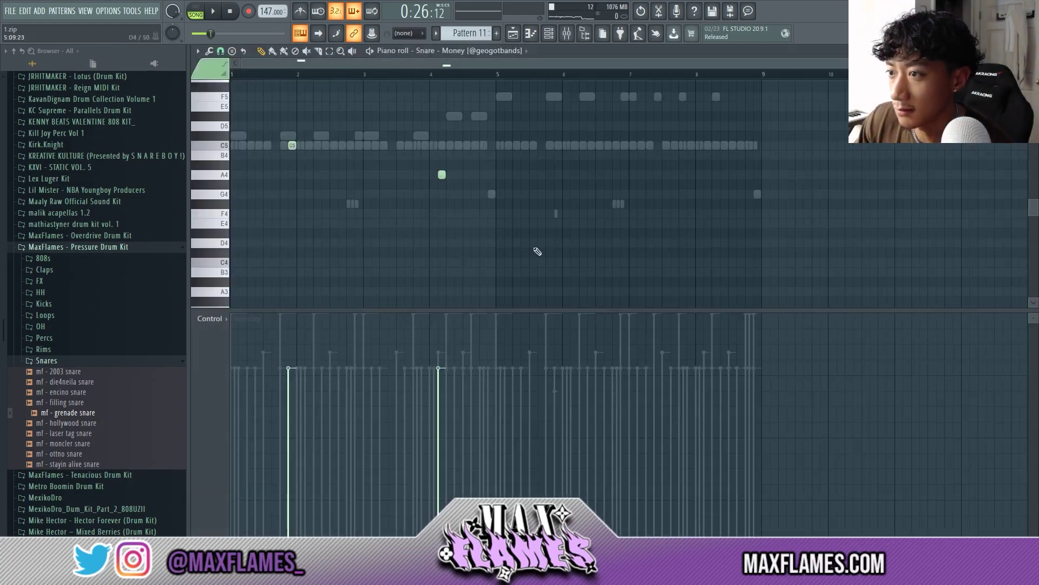
{"action": "scroll", "coordinate": [546, 186], "scroll_direction": "up", "scroll_amount": 1}
{"action": "key", "text": "ctrl+a"}
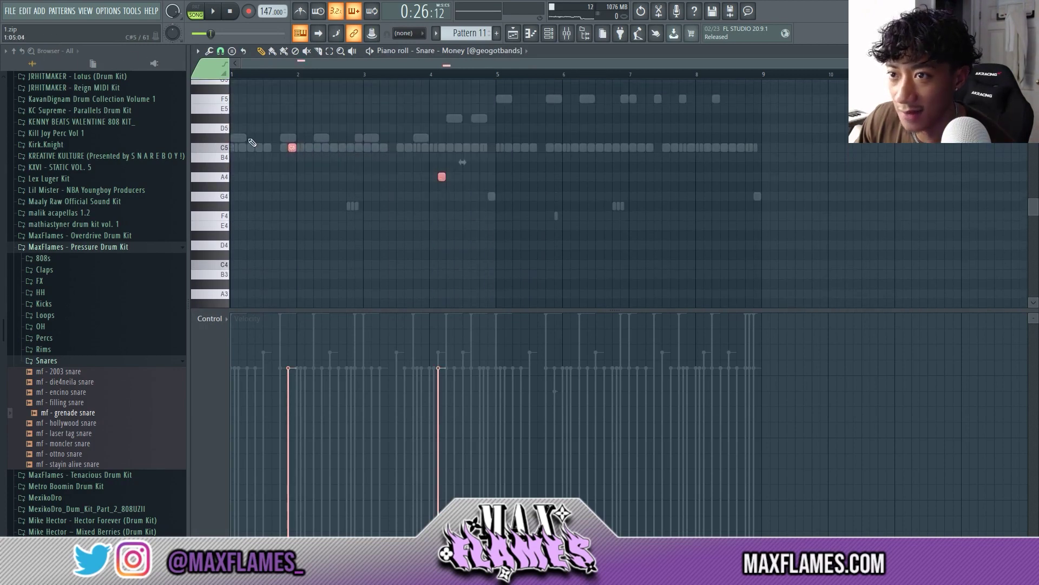
{"action": "left_click_drag", "start_coordinate": [292, 148], "coordinate": [558, 148], "text": "shift"}
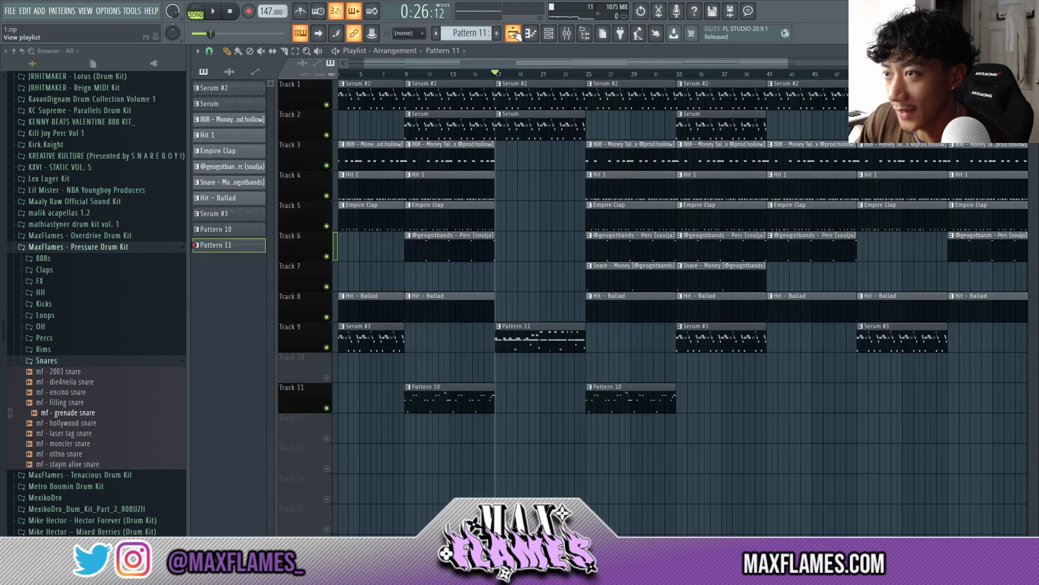
- Play the arrangement from just before the bar 17 breakdown in the Playlist
{"action": "left_click", "coordinate": [513, 33]}
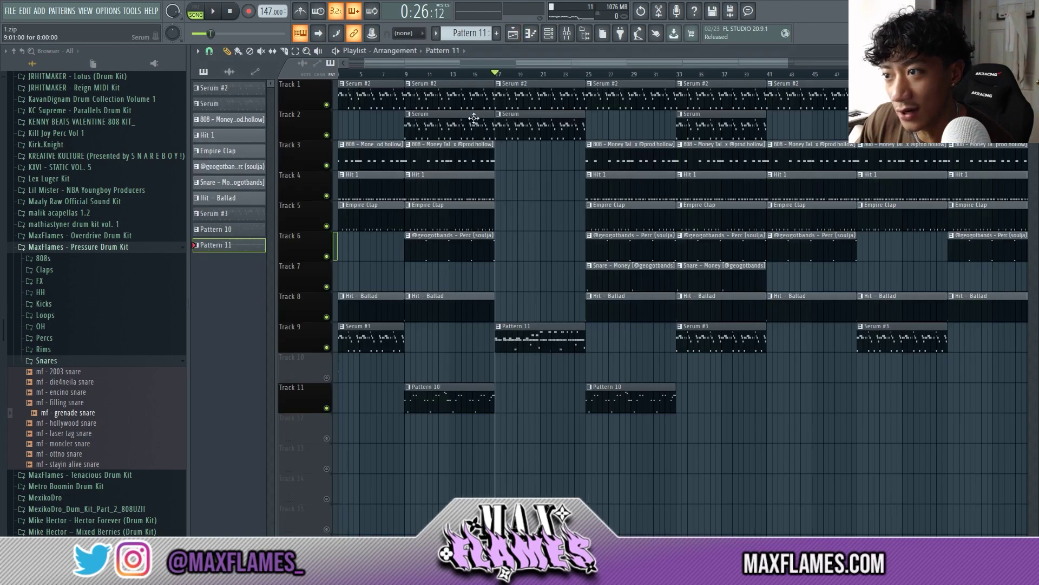
{"action": "left_click", "coordinate": [487, 74]}
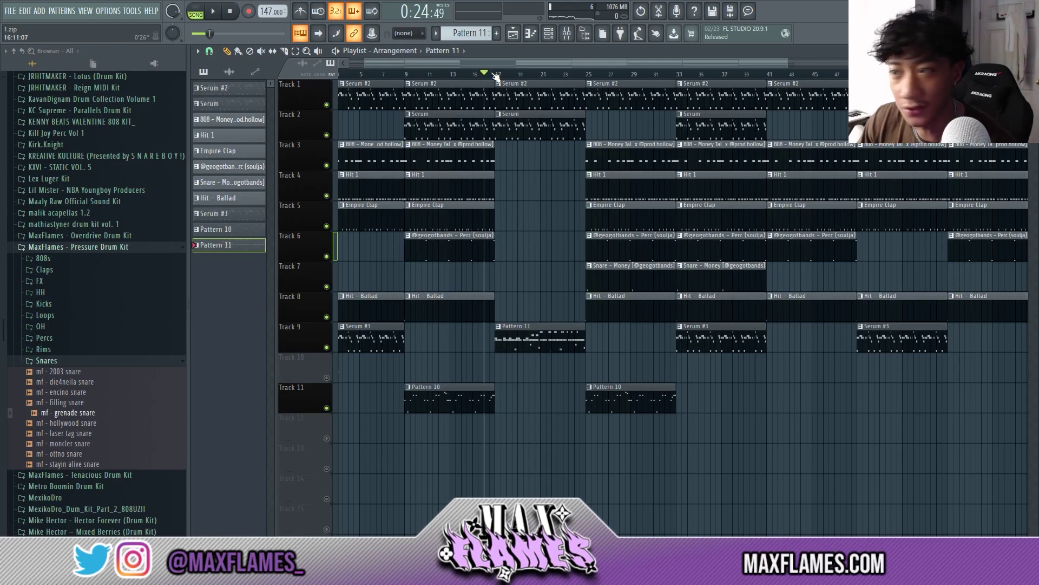